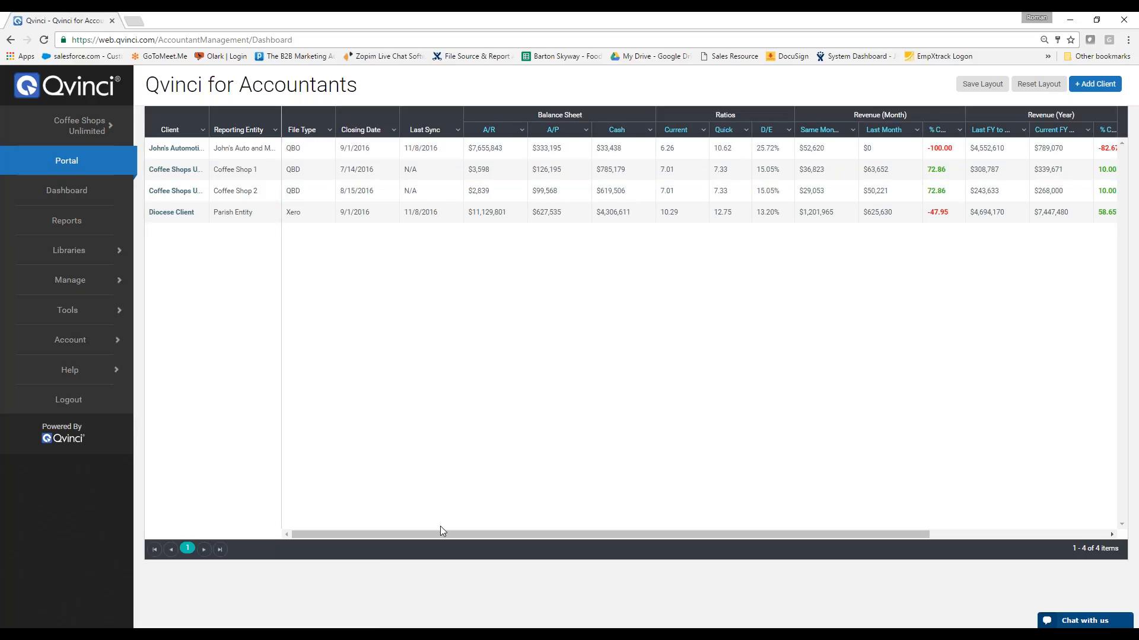
# Open the Diocese Client's P&L report from its monthly revenue figures and return to the accountant portal.
pyautogui.moveTo(439, 538); pyautogui.dragTo(572, 523)
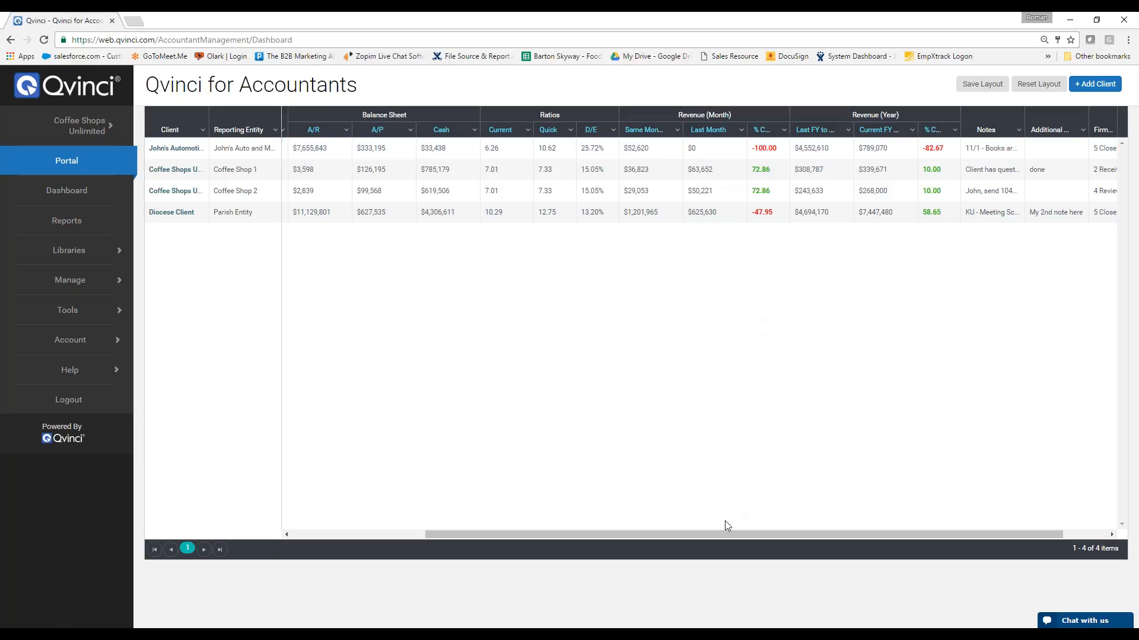
pyautogui.moveTo(724, 536); pyautogui.dragTo(757, 537)
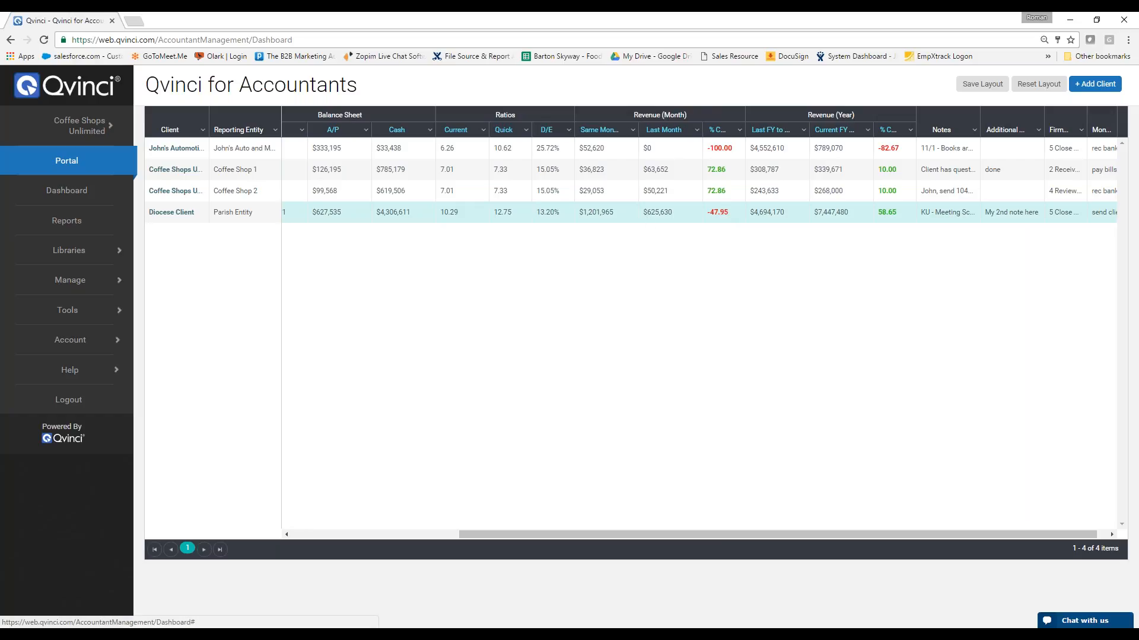
pyautogui.click(656, 213)
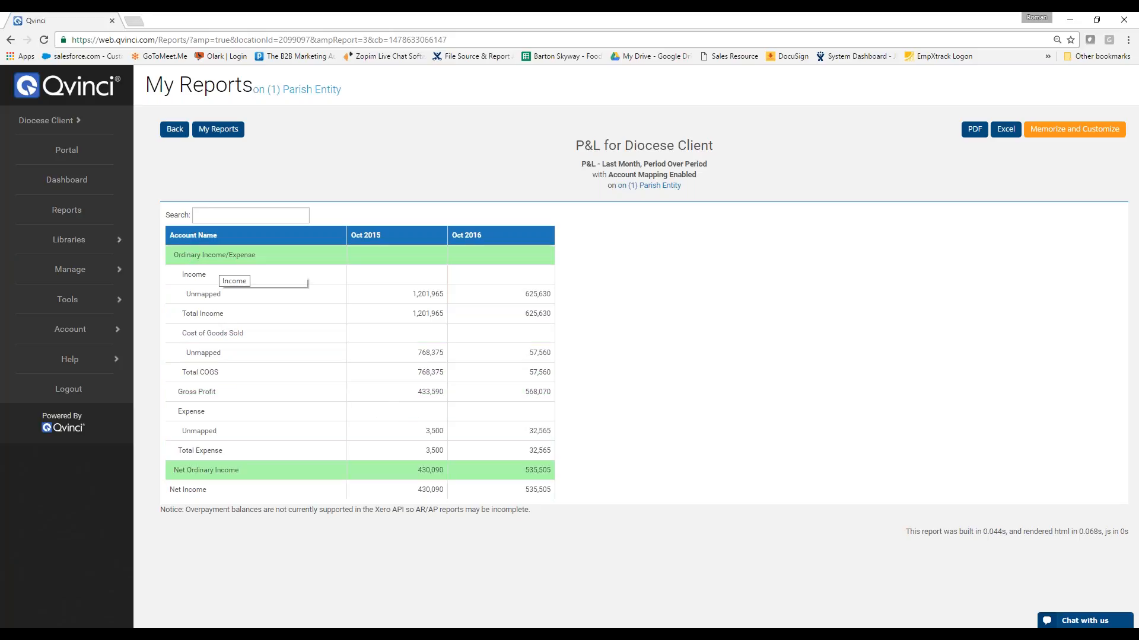
pyautogui.click(67, 180)
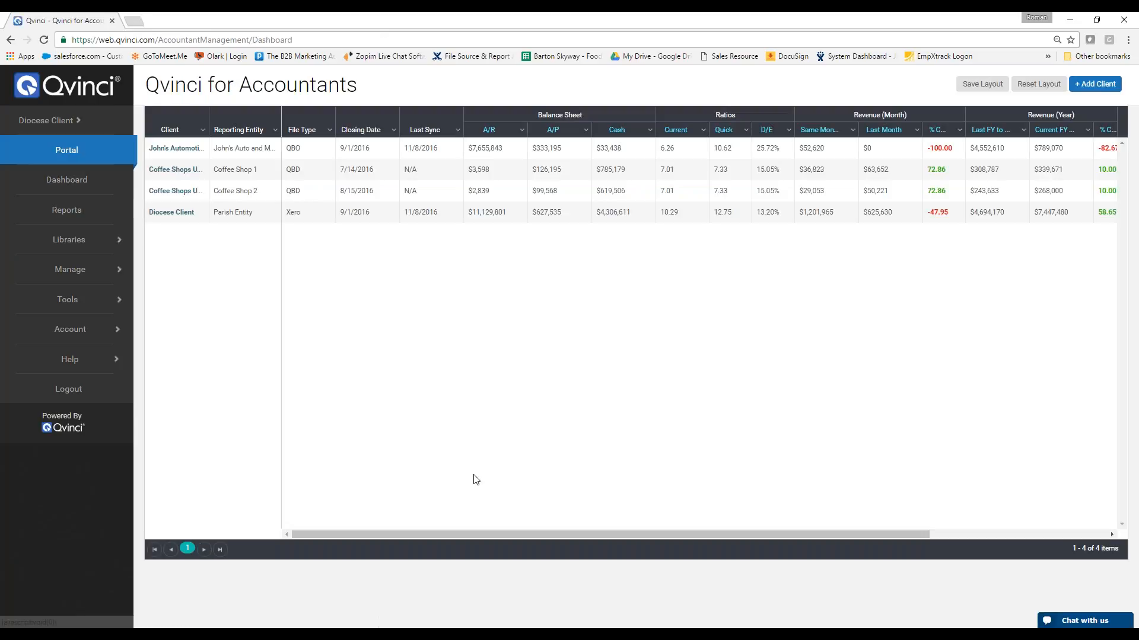
# Move the Notes column of the client grid directly in front of the File Type column.
pyautogui.moveTo(507, 533); pyautogui.dragTo(697, 512)
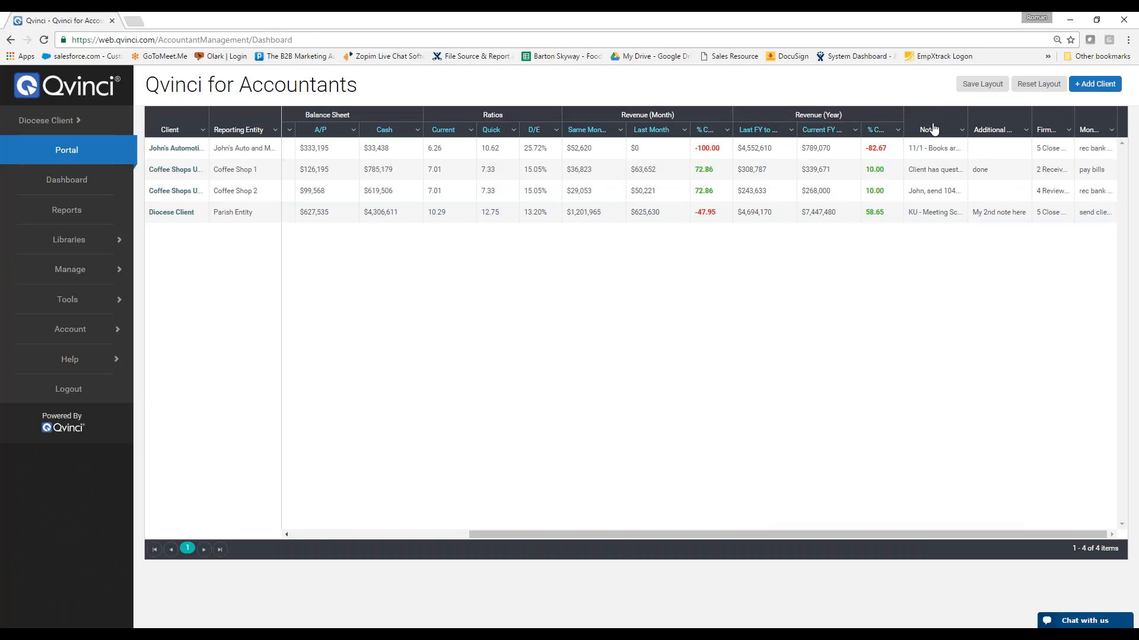
pyautogui.moveTo(931, 128); pyautogui.dragTo(312, 126)
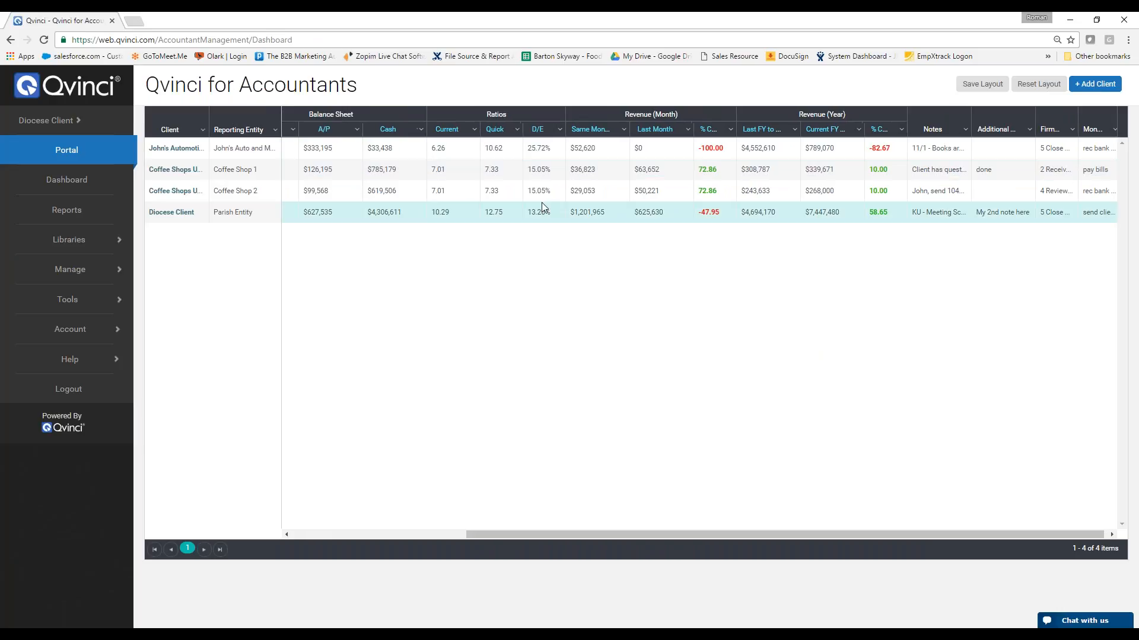
pyautogui.moveTo(934, 130); pyautogui.dragTo(379, 144)
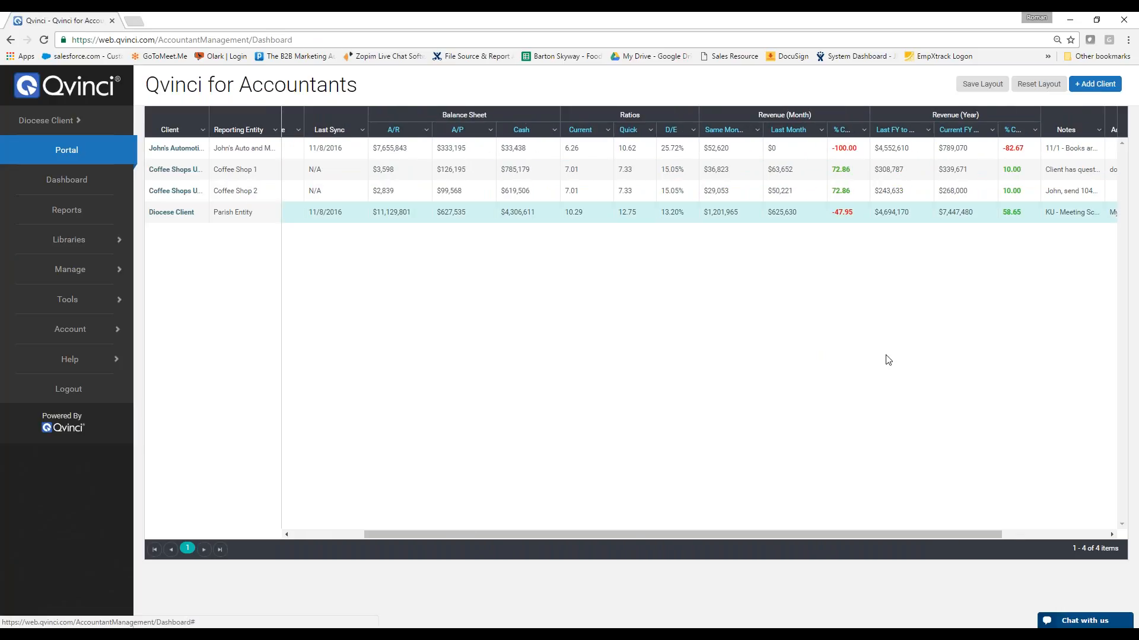
pyautogui.moveTo(842, 532); pyautogui.dragTo(1063, 503)
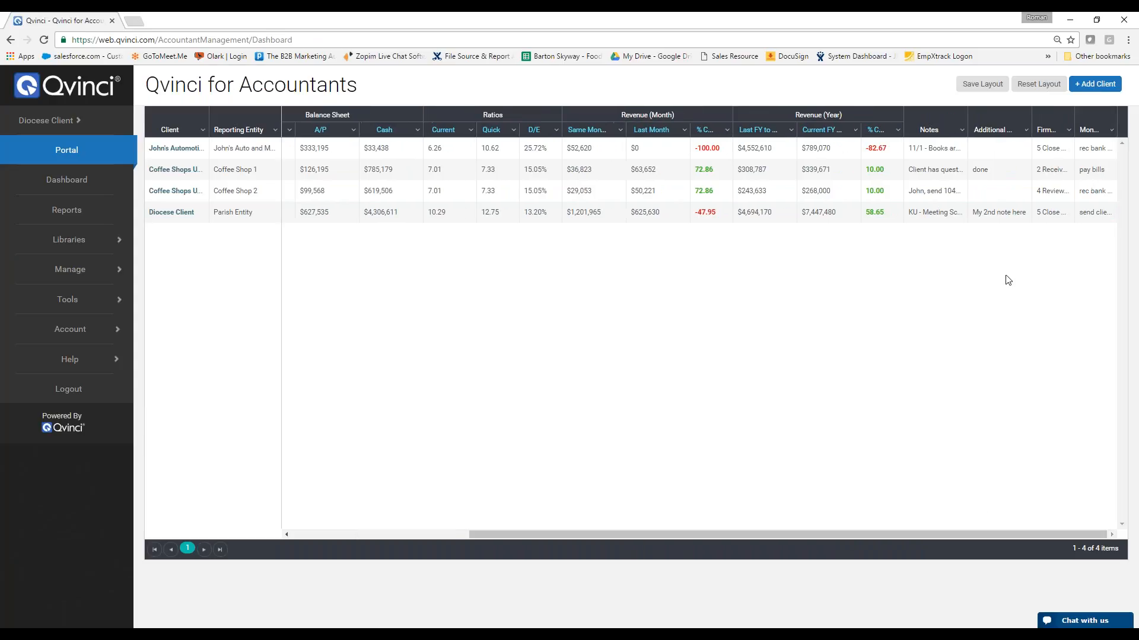
pyautogui.moveTo(928, 128); pyautogui.dragTo(329, 124)
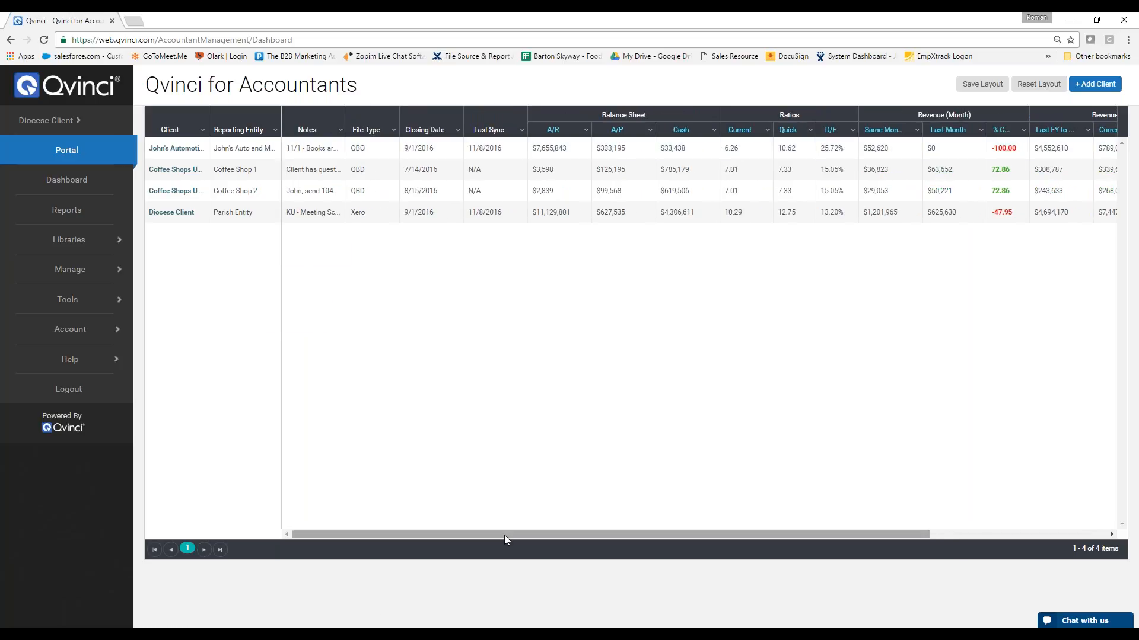
# Move the Firm Tasks column directly after Notes and widen it to fit its contents.
pyautogui.moveTo(505, 535); pyautogui.dragTo(714, 508)
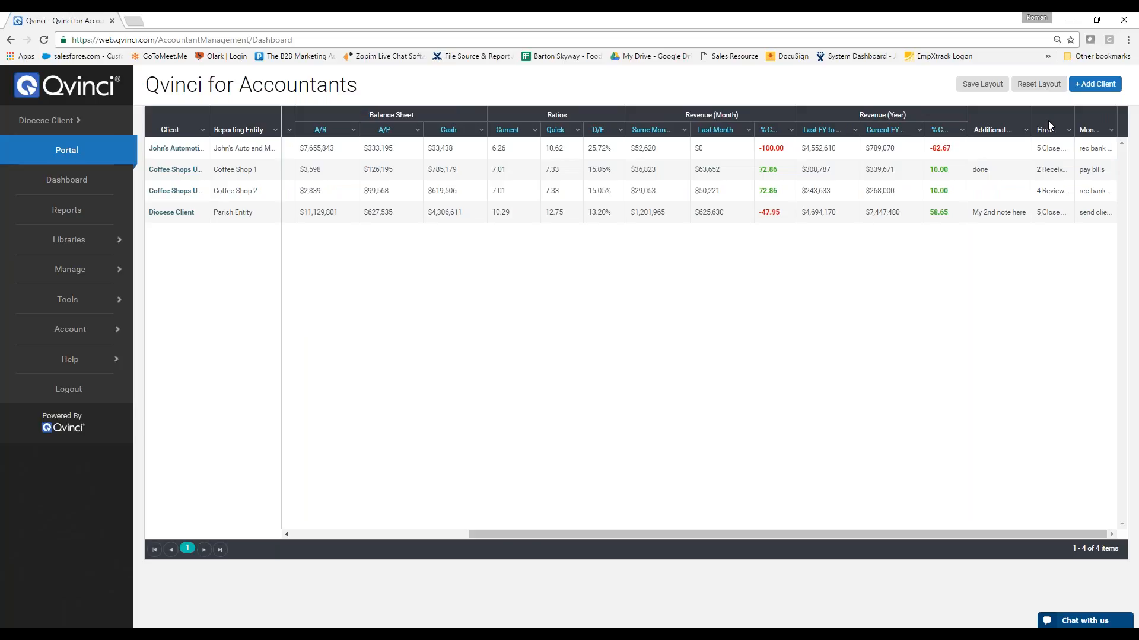
pyautogui.moveTo(1041, 123); pyautogui.dragTo(350, 130)
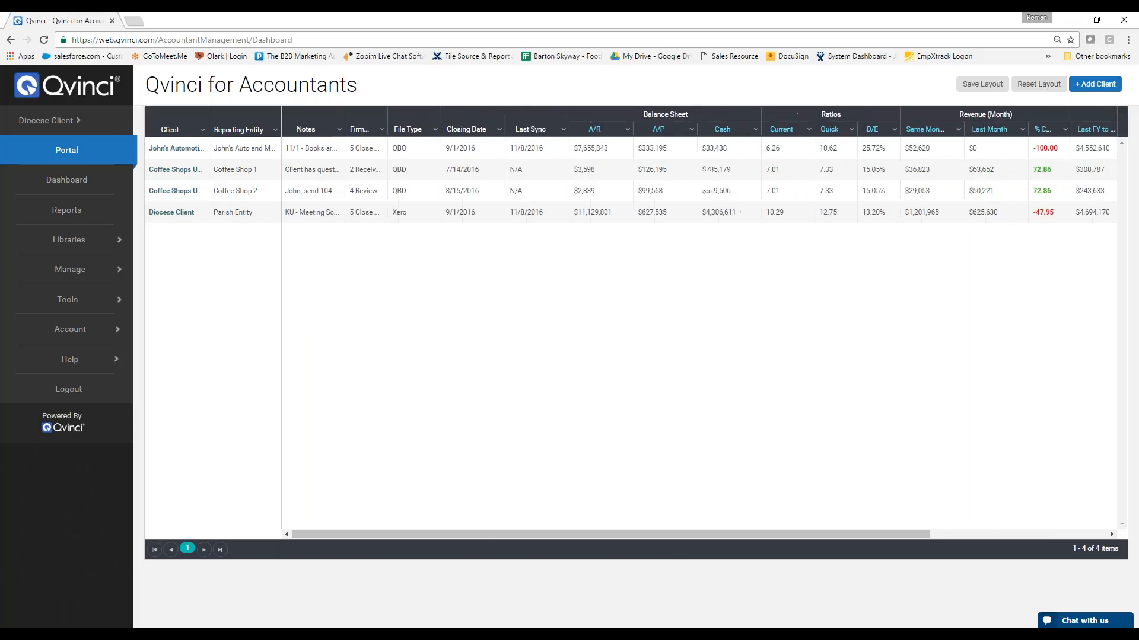
pyautogui.doubleClick(391, 126)
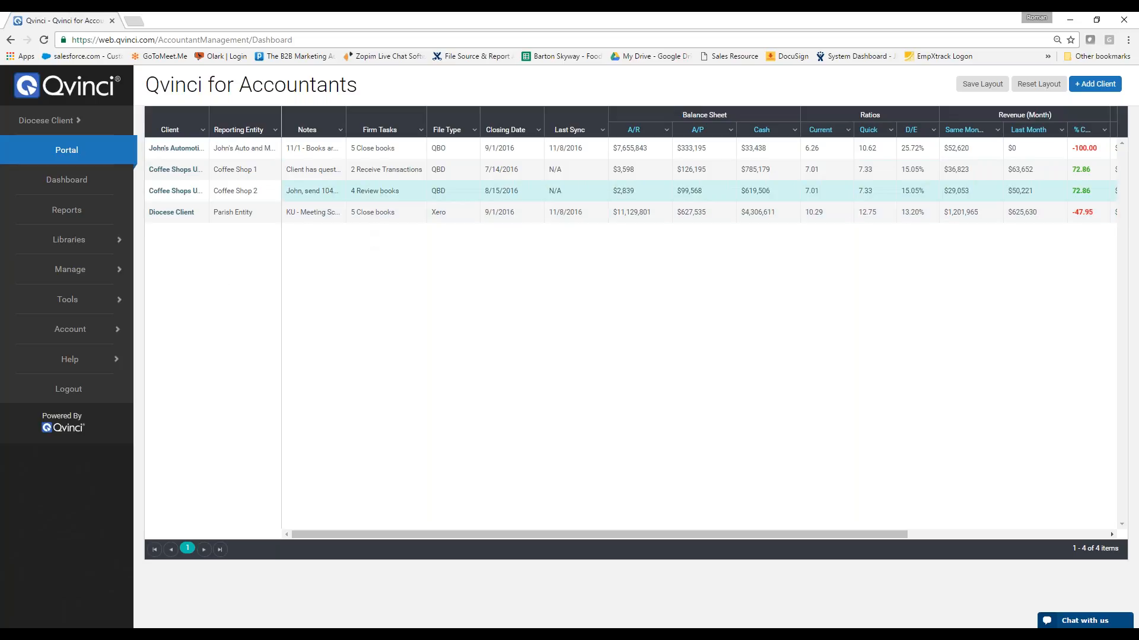
# Review the available Firm Tasks options for the John's Automotive client, keeping 5 Close books.
pyautogui.click(369, 151)
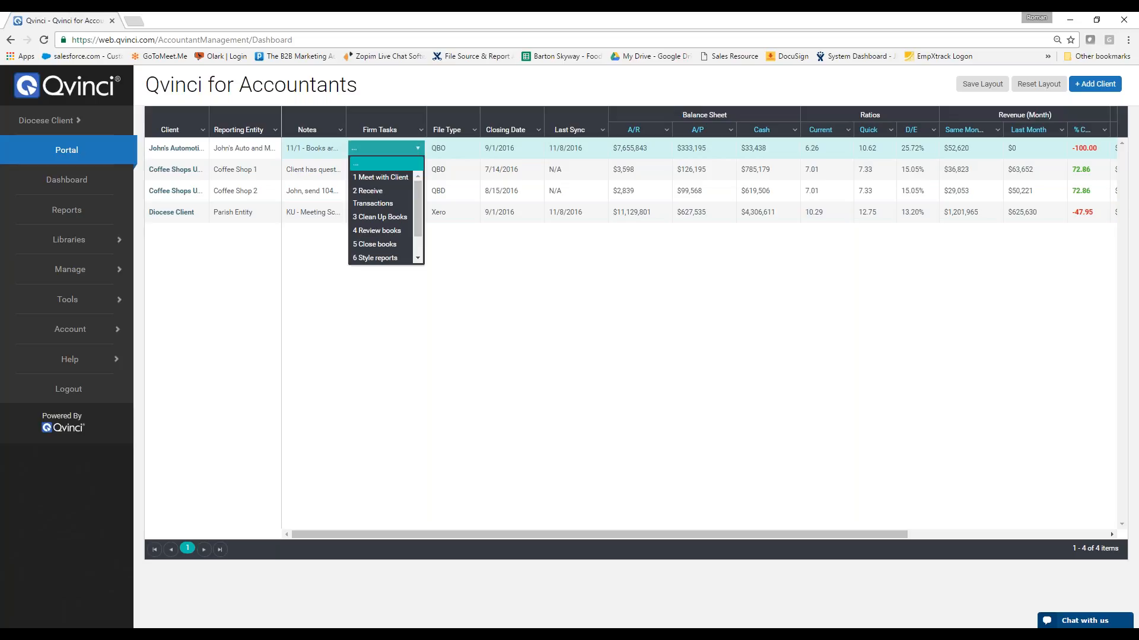
pyautogui.click(373, 244)
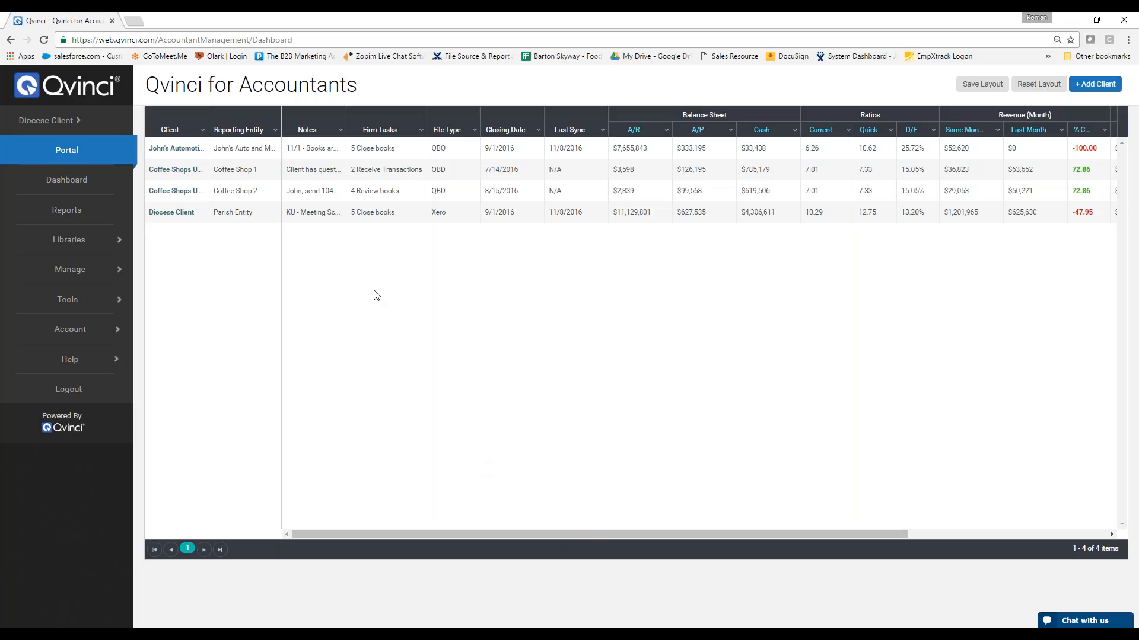
pyautogui.click(385, 148)
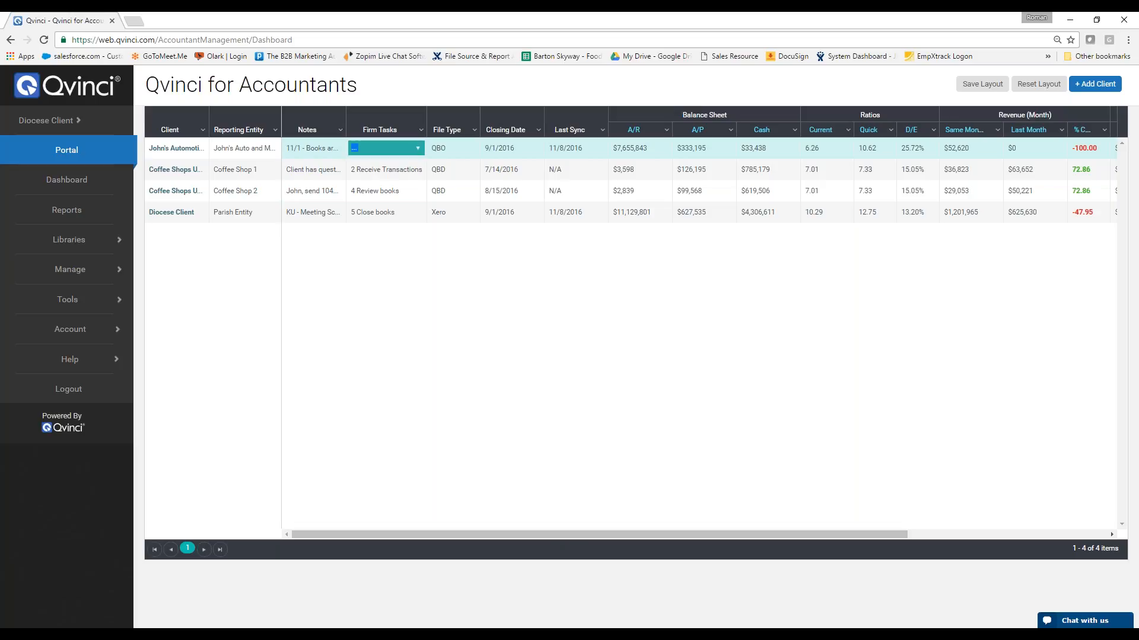
pyautogui.click(393, 149)
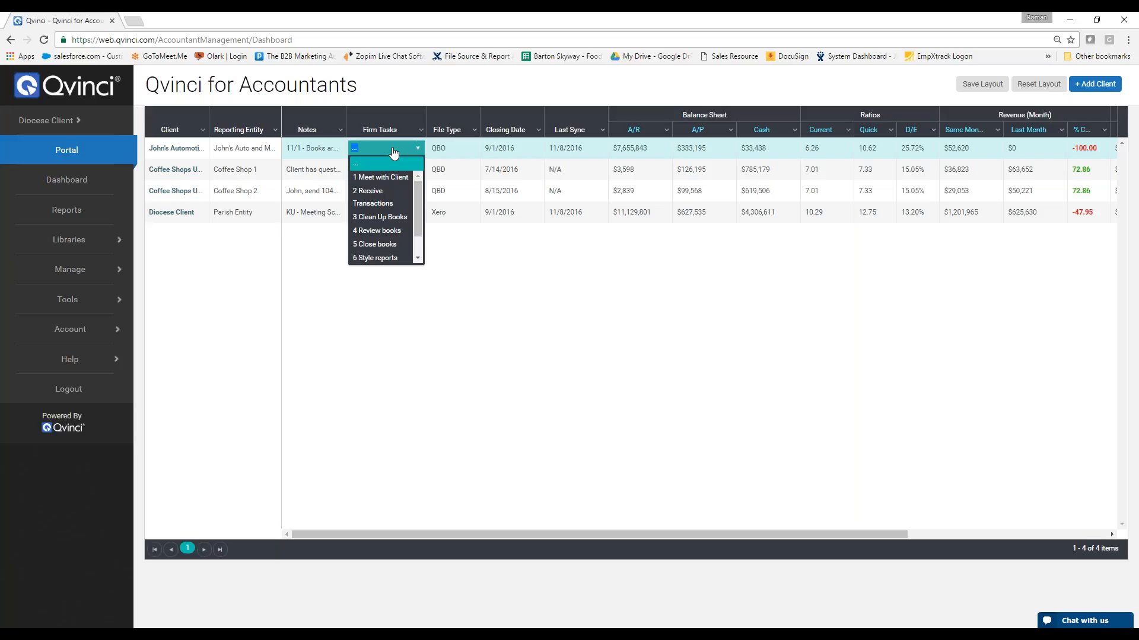
pyautogui.click(394, 153)
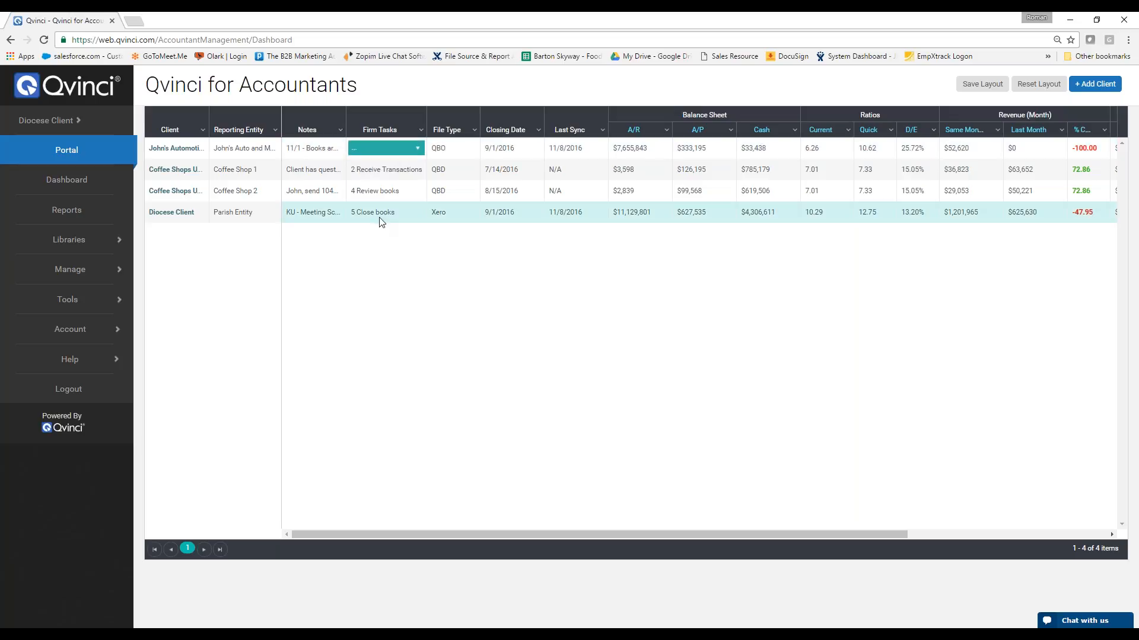
# Set the firm task for Coffee Shop 1 to 3 Clean Up Books.
pyautogui.click(383, 169)
pyautogui.click(385, 169)
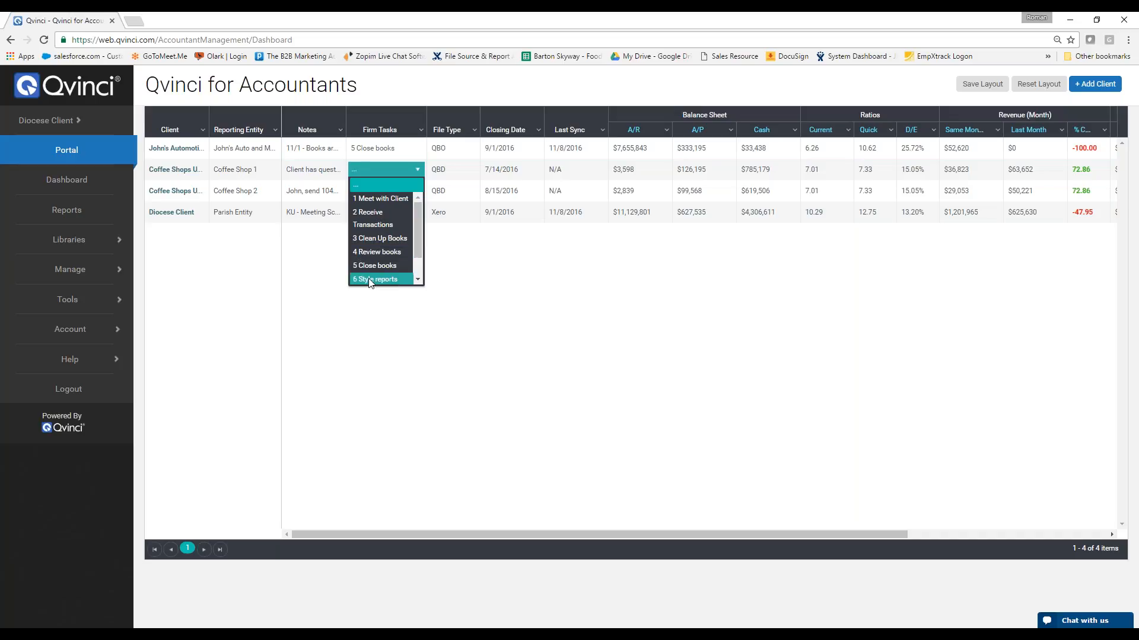
pyautogui.click(385, 238)
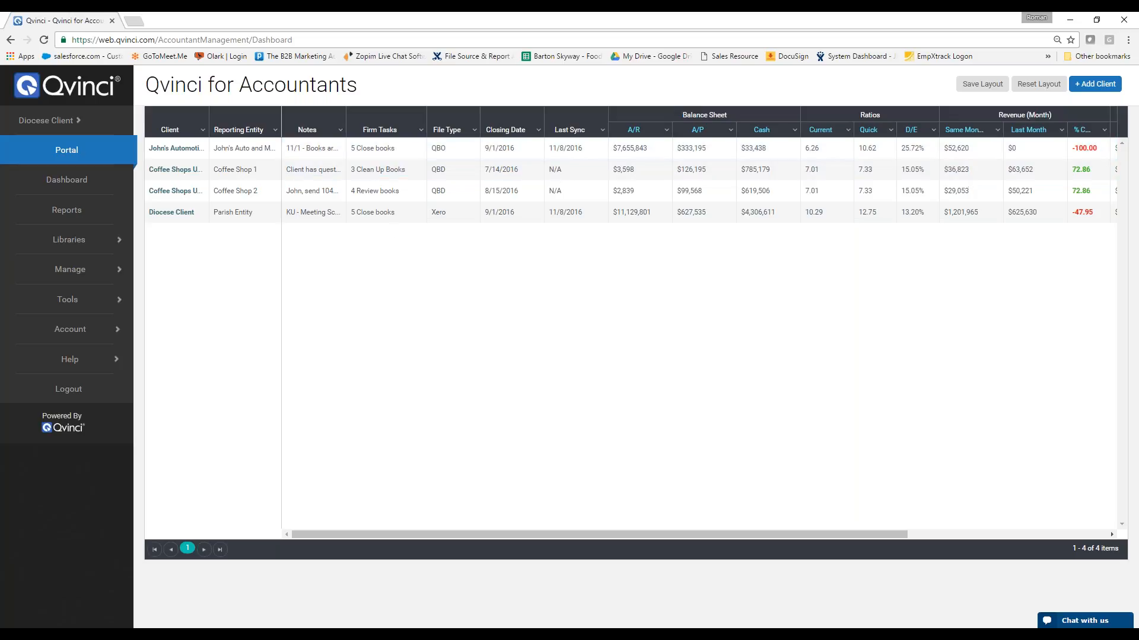
# Check the filter conditions of the Firm Tasks column and clear them, and widen the Notes column to fit its text.
pyautogui.click(421, 131)
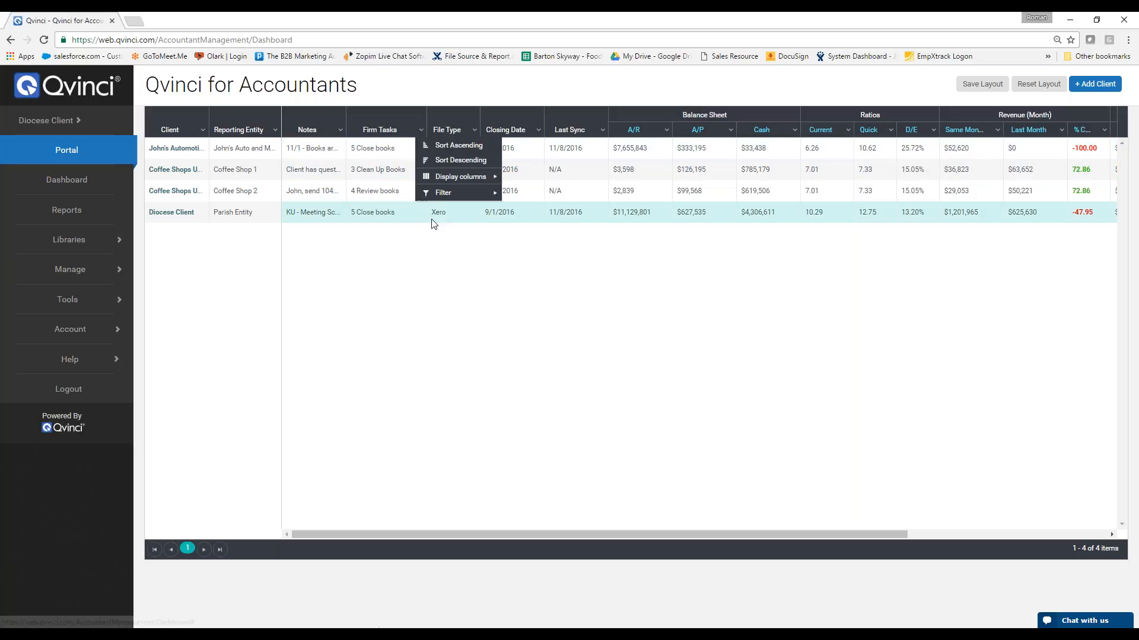
pyautogui.click(451, 194)
pyautogui.click(528, 228)
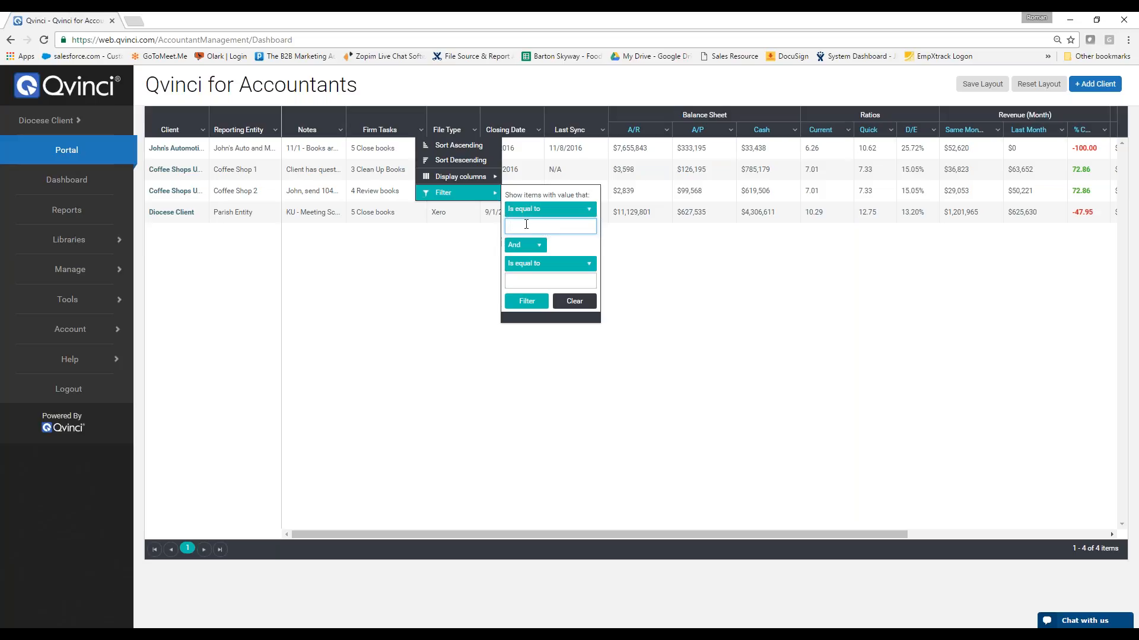
pyautogui.click(570, 303)
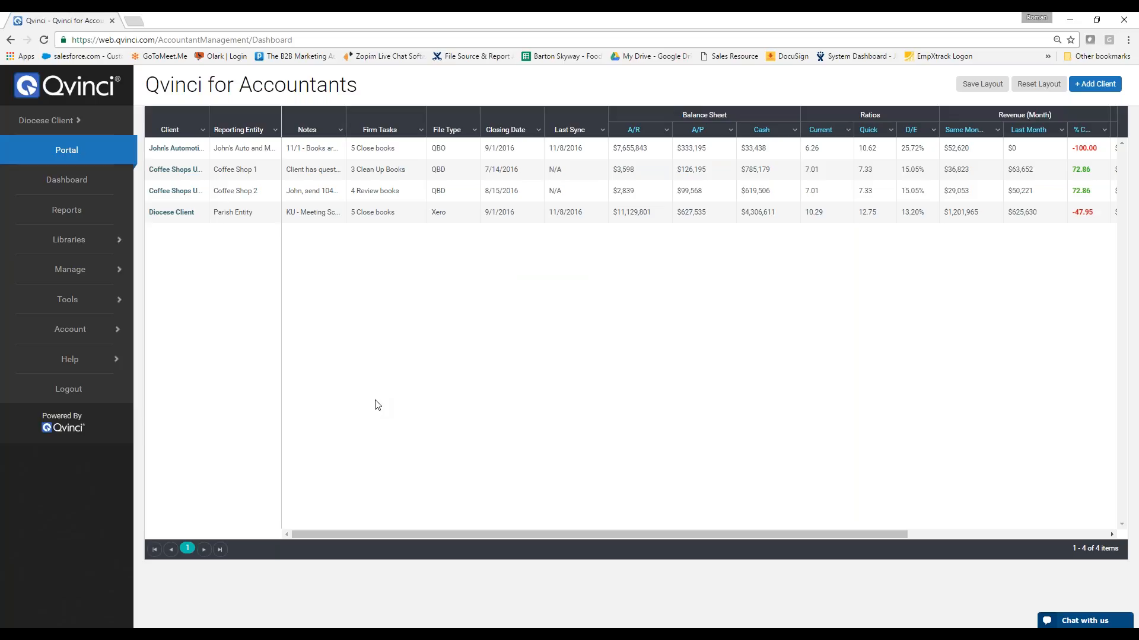
pyautogui.doubleClick(347, 124)
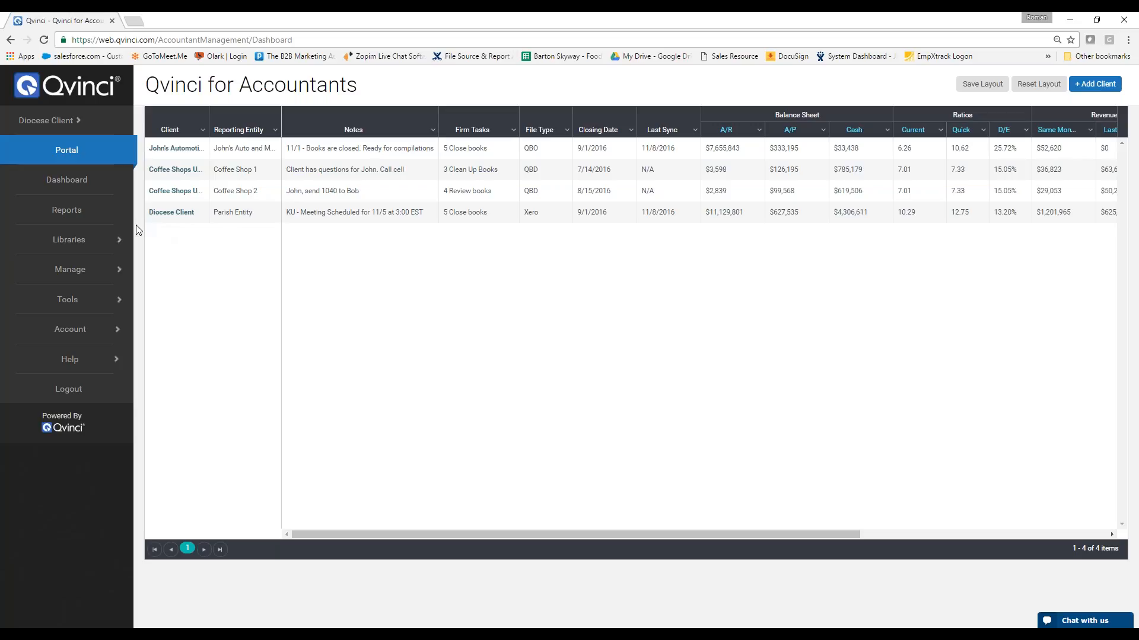
# Switch to the Coffee Shops Unlimited client and look through its dashboard widgets.
pyautogui.click(48, 121)
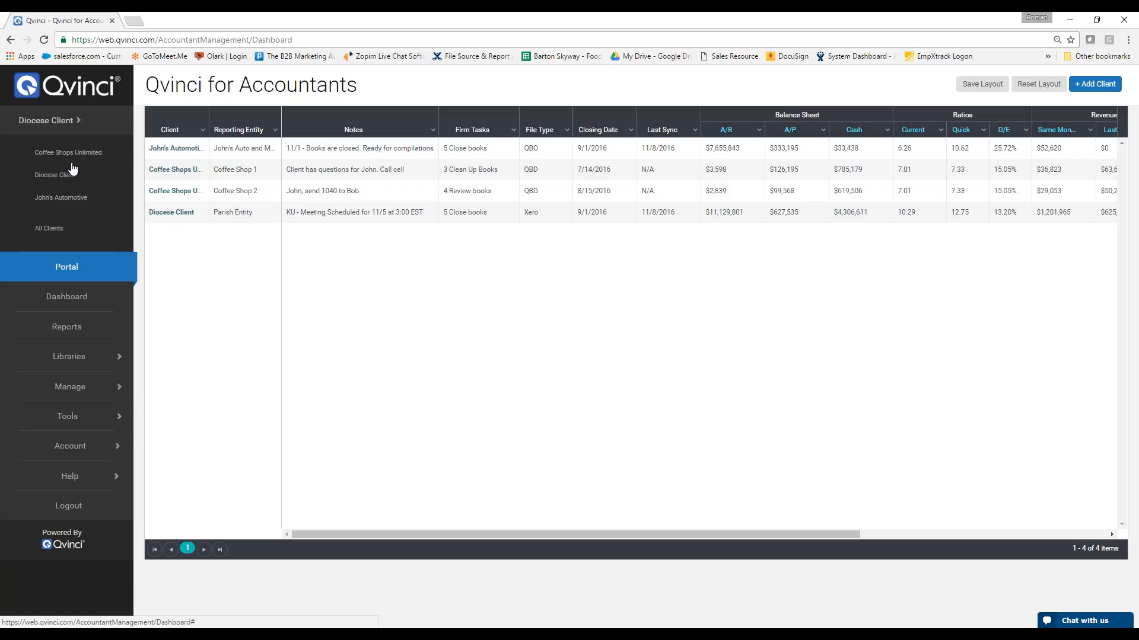
pyautogui.click(70, 154)
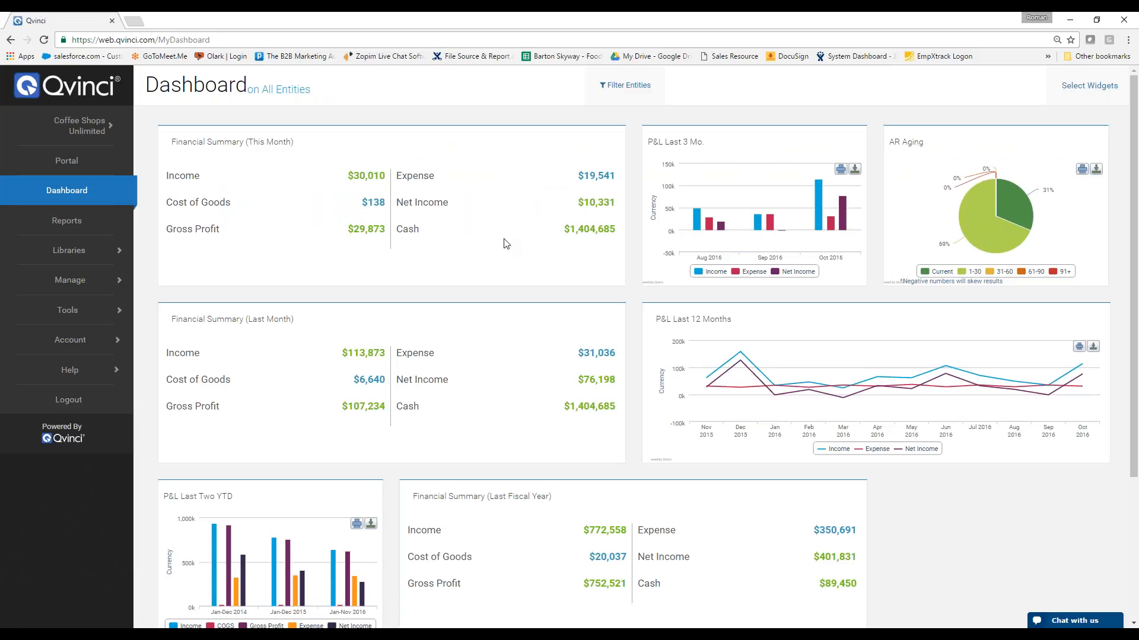
pyautogui.scroll(-3, 500, 246)
pyautogui.scroll(3, 500, 247)
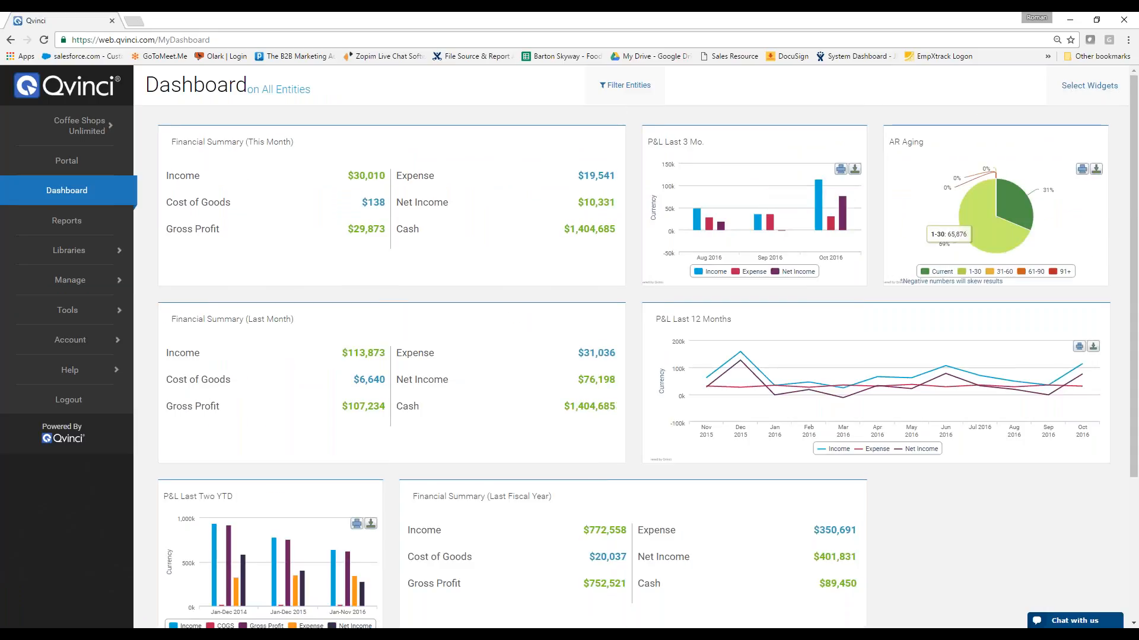
pyautogui.scroll(-3, 895, 341)
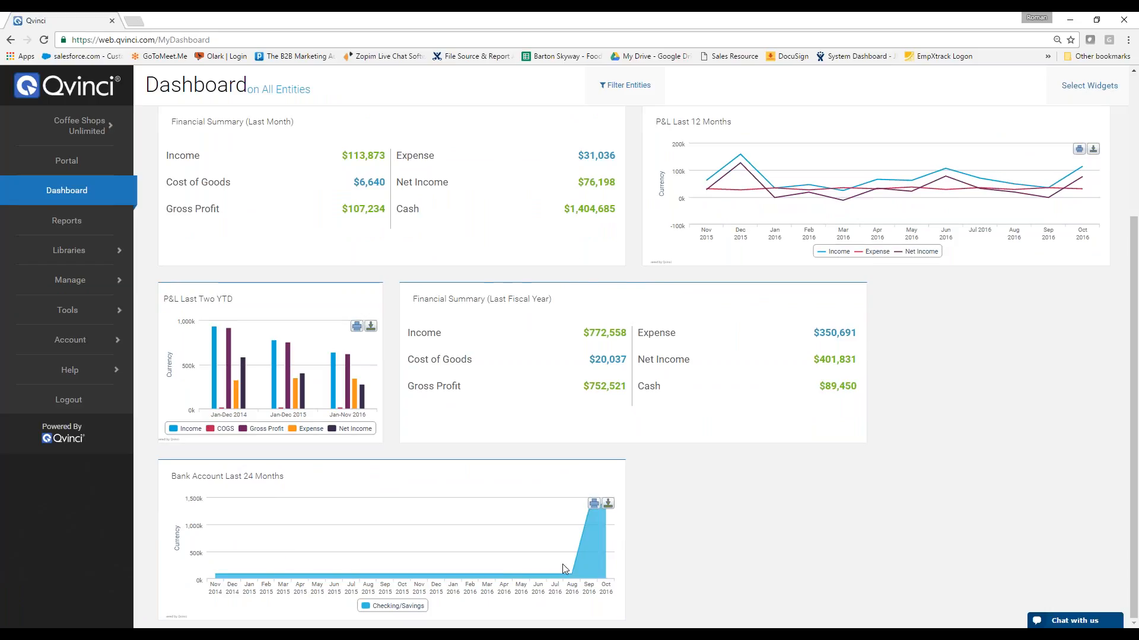
pyautogui.scroll(3, 579, 553)
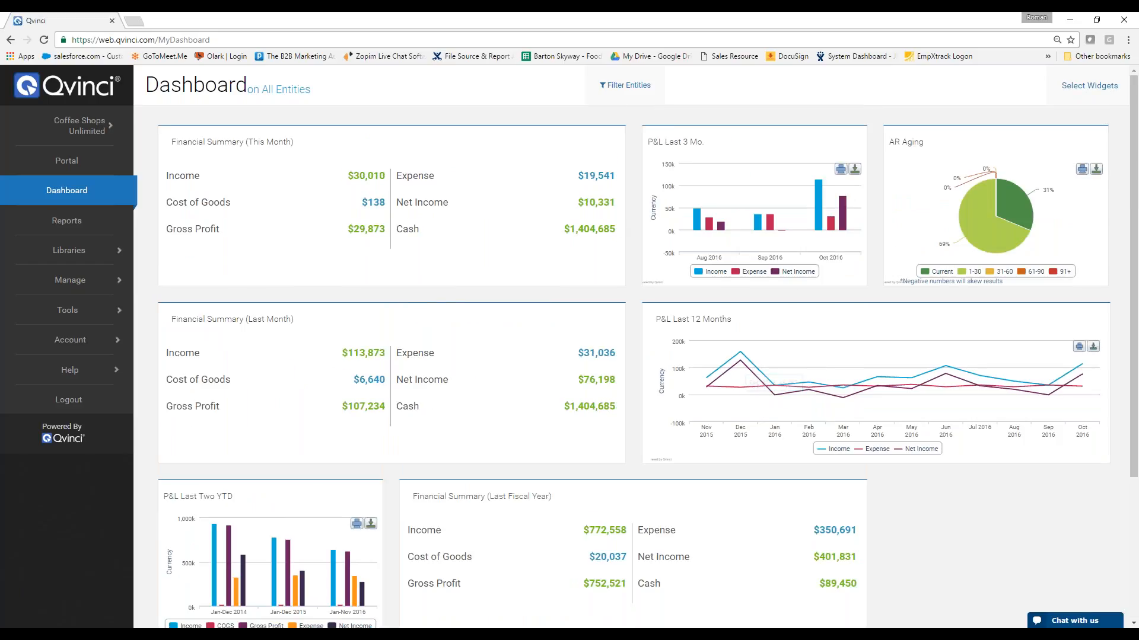
# Filter the dashboard's entities to show only Coffee Shop 1.
pyautogui.click(629, 99)
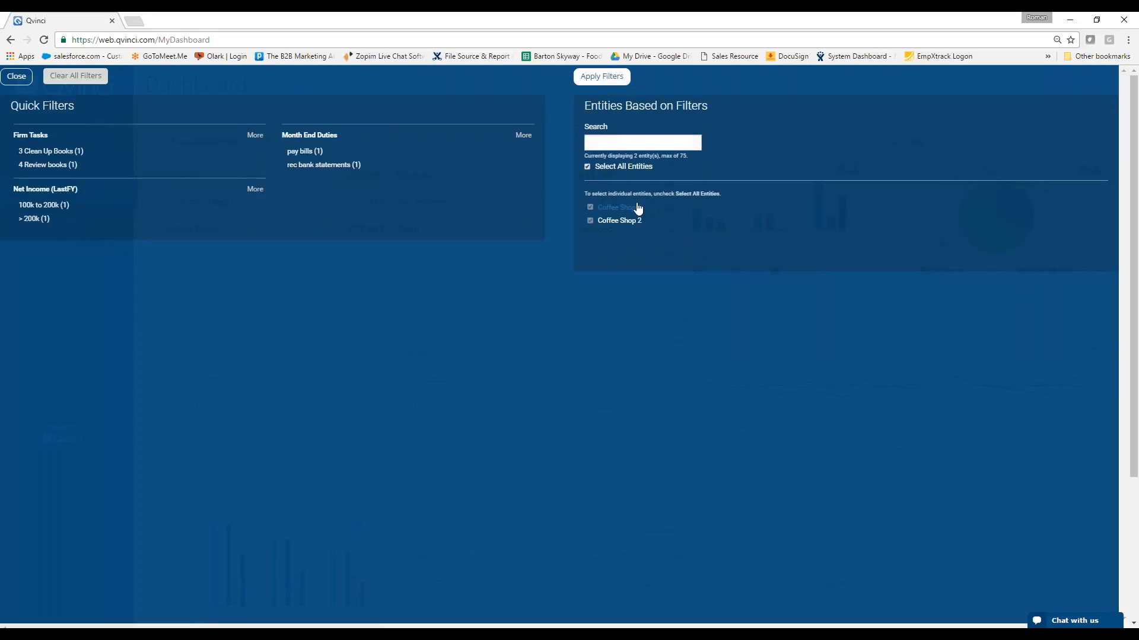
pyautogui.click(588, 167)
pyautogui.click(590, 207)
pyautogui.click(601, 78)
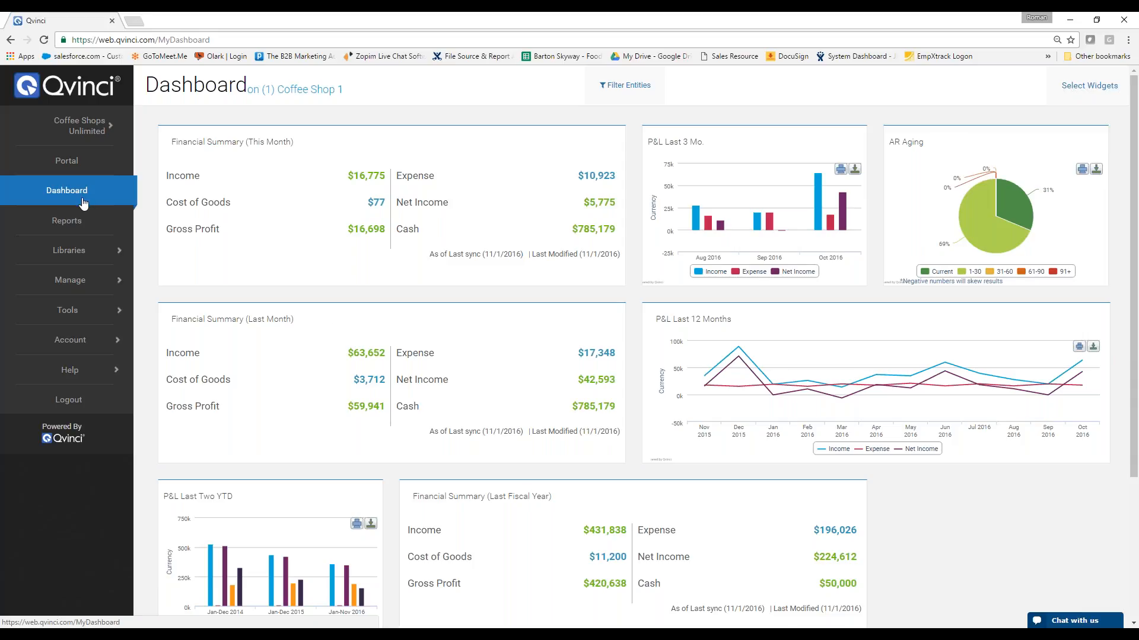
# Go to the client's reports and set the entity filter to all entities.
pyautogui.click(67, 221)
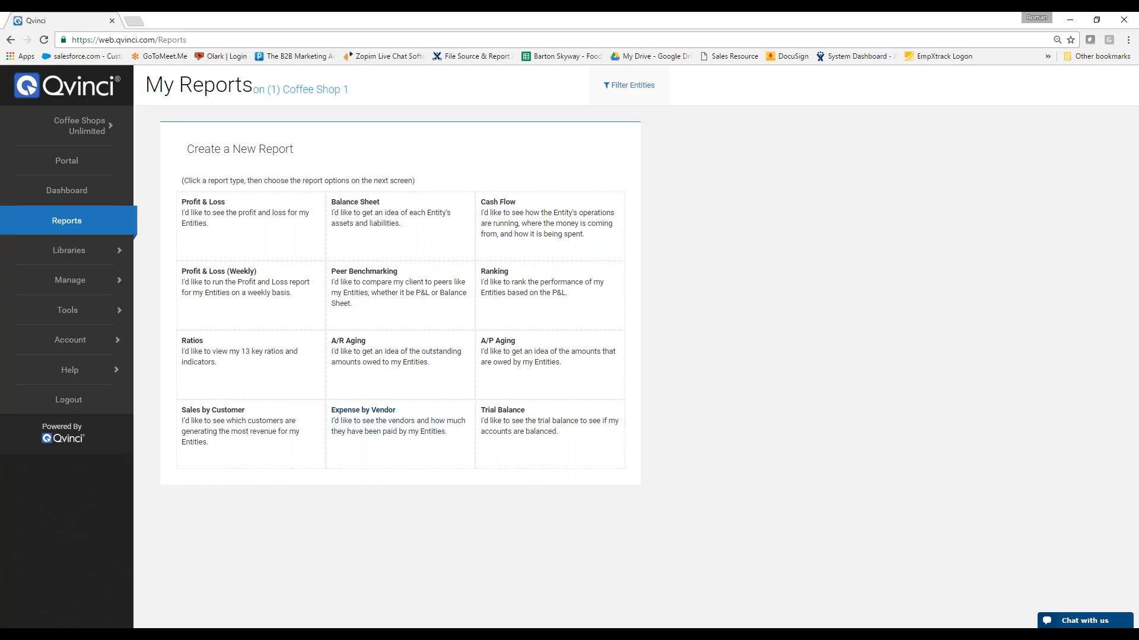
pyautogui.click(630, 86)
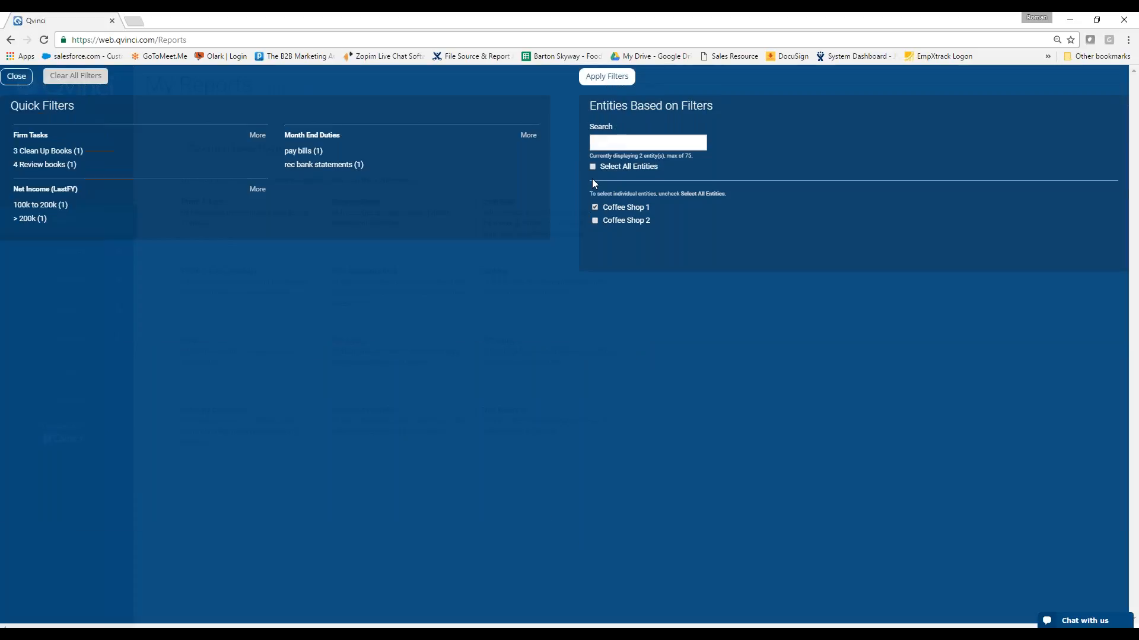
pyautogui.click(606, 78)
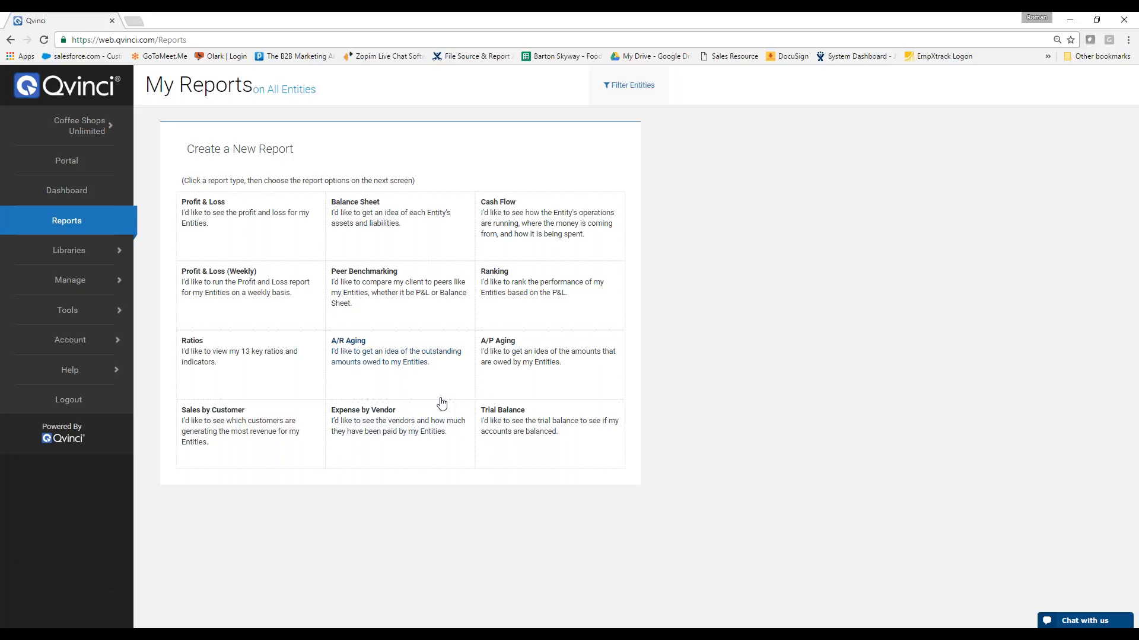
# Build a Profit & Loss report with Period Over Period frequency for This Calendar YTD.
pyautogui.click(239, 248)
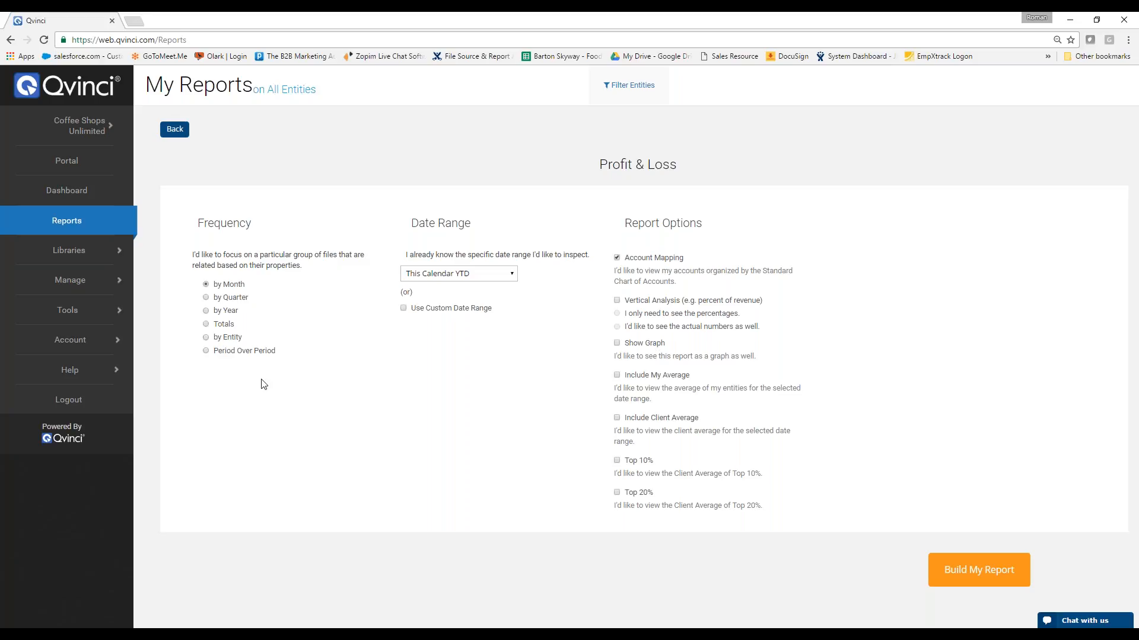
pyautogui.click(206, 351)
pyautogui.click(952, 571)
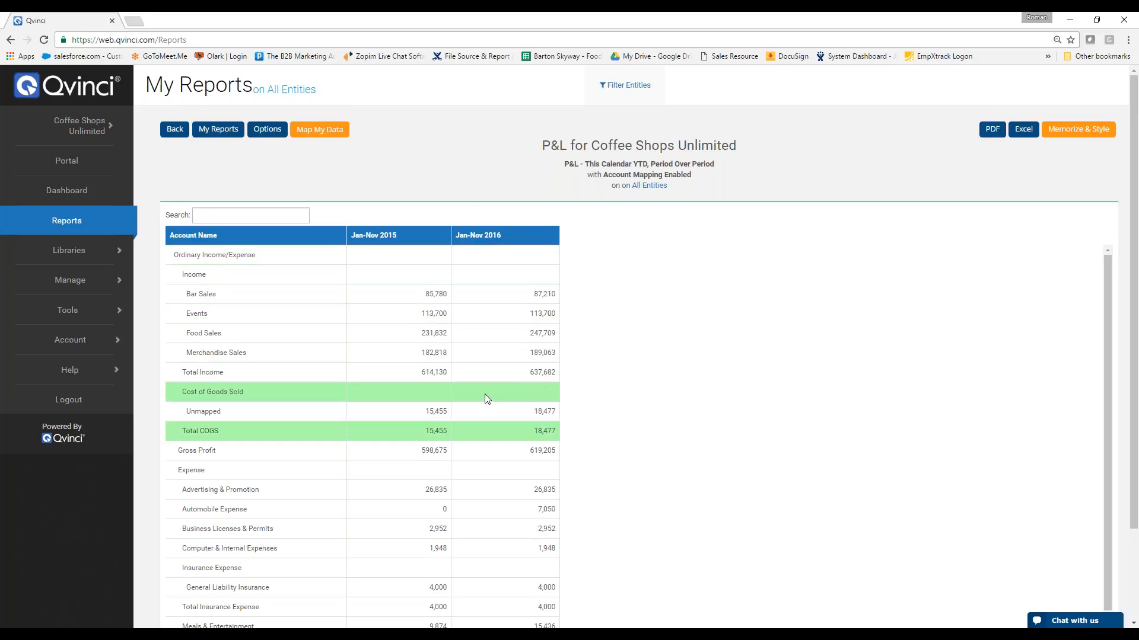
# Memorize the Profit & Loss report under the name "Delte this" and open it for styling.
pyautogui.click(1072, 133)
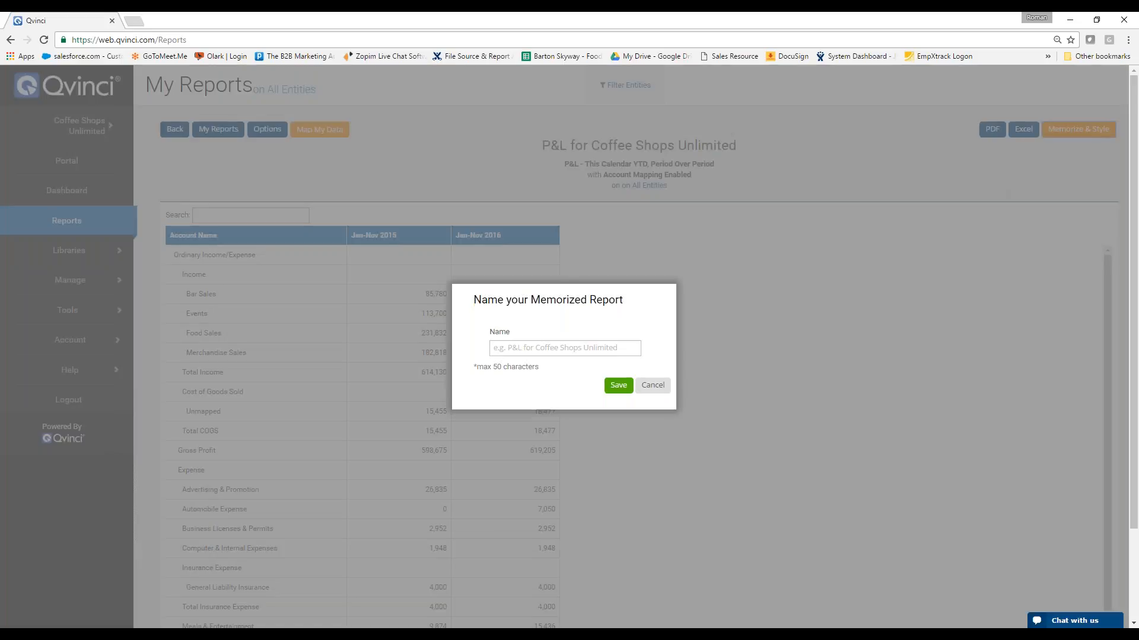
pyautogui.click(580, 347)
pyautogui.write('Delte this')
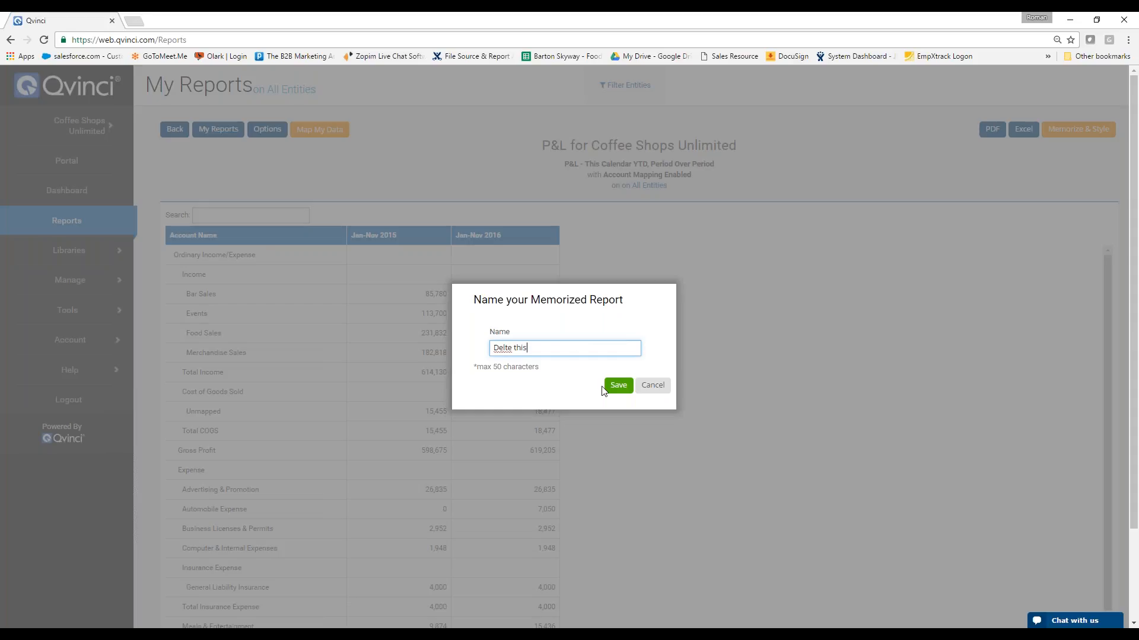
pyautogui.click(618, 384)
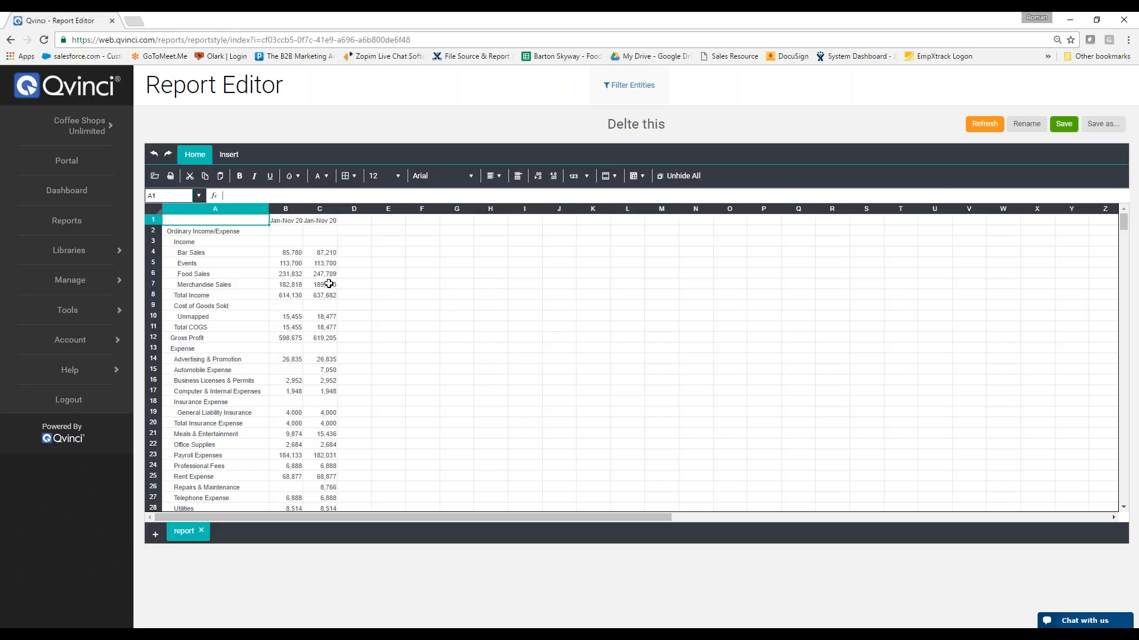
# Widen the two period columns B and C and make header row 1 bold and underlined.
pyautogui.moveTo(302, 209); pyautogui.dragTo(367, 208)
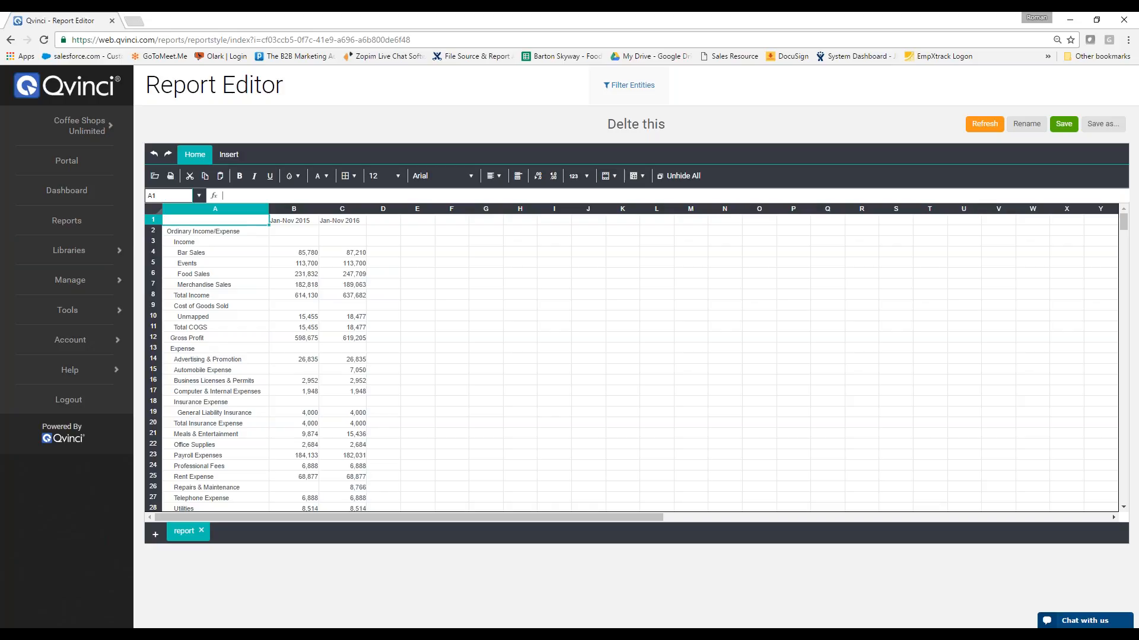
pyautogui.click(153, 220)
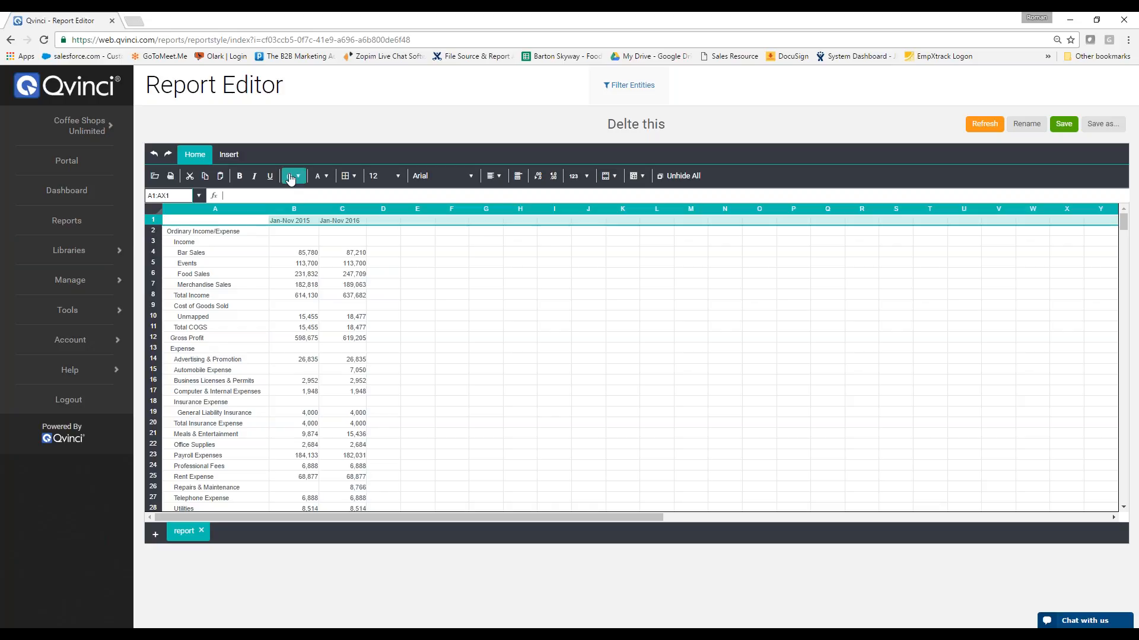
pyautogui.click(239, 176)
pyautogui.click(270, 176)
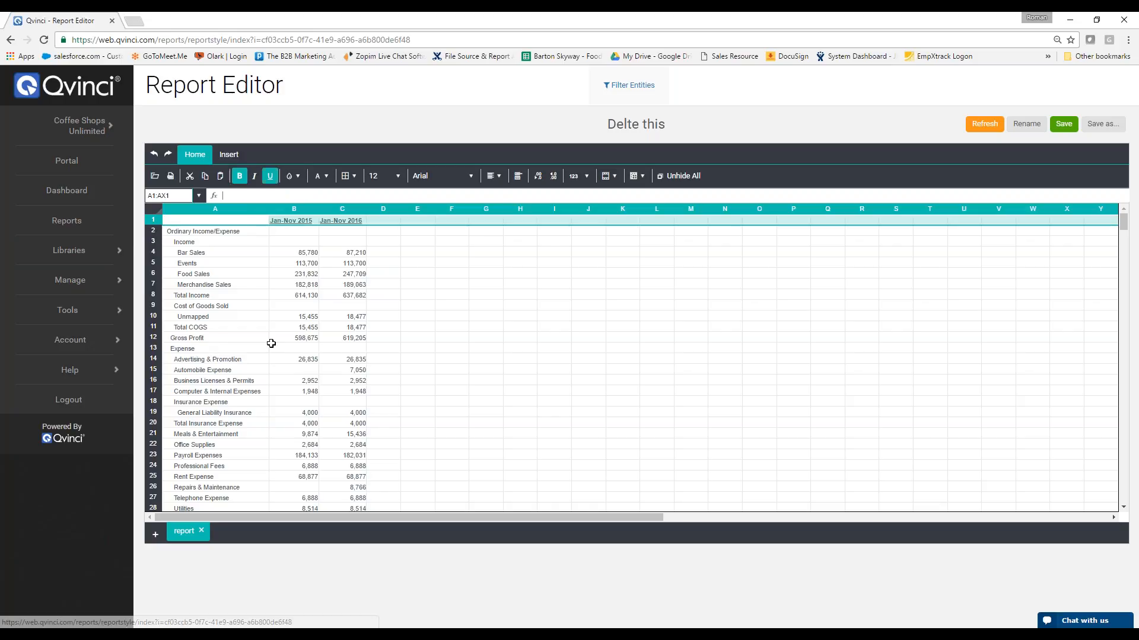
# Fill the Ordinary Income/Expense row with green.
pyautogui.click(154, 238)
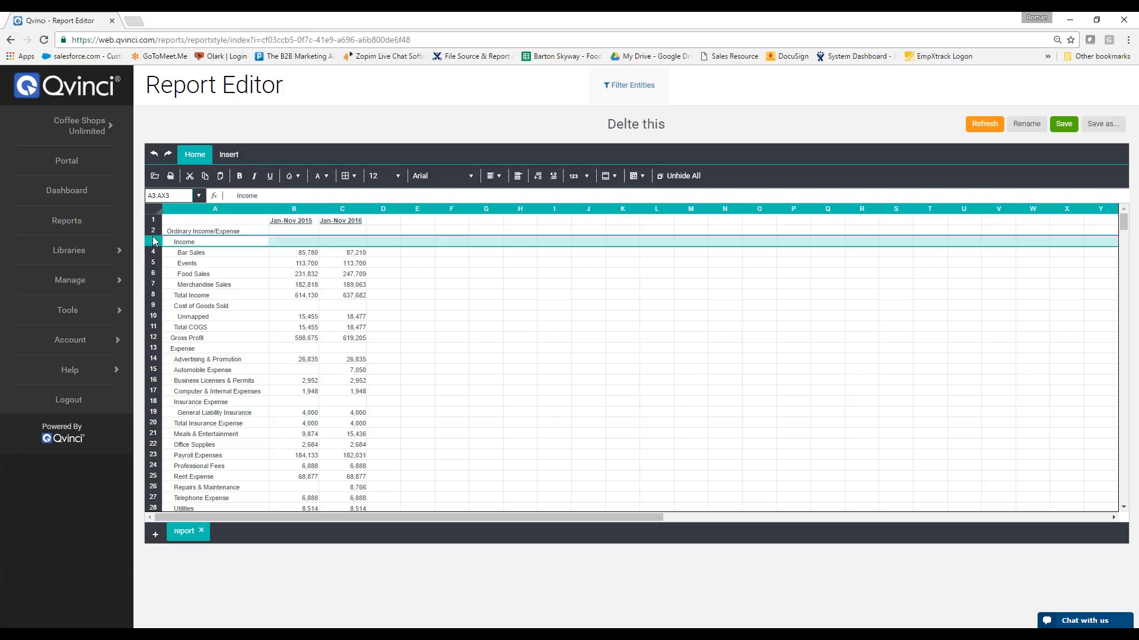
pyautogui.click(153, 231)
pyautogui.click(294, 176)
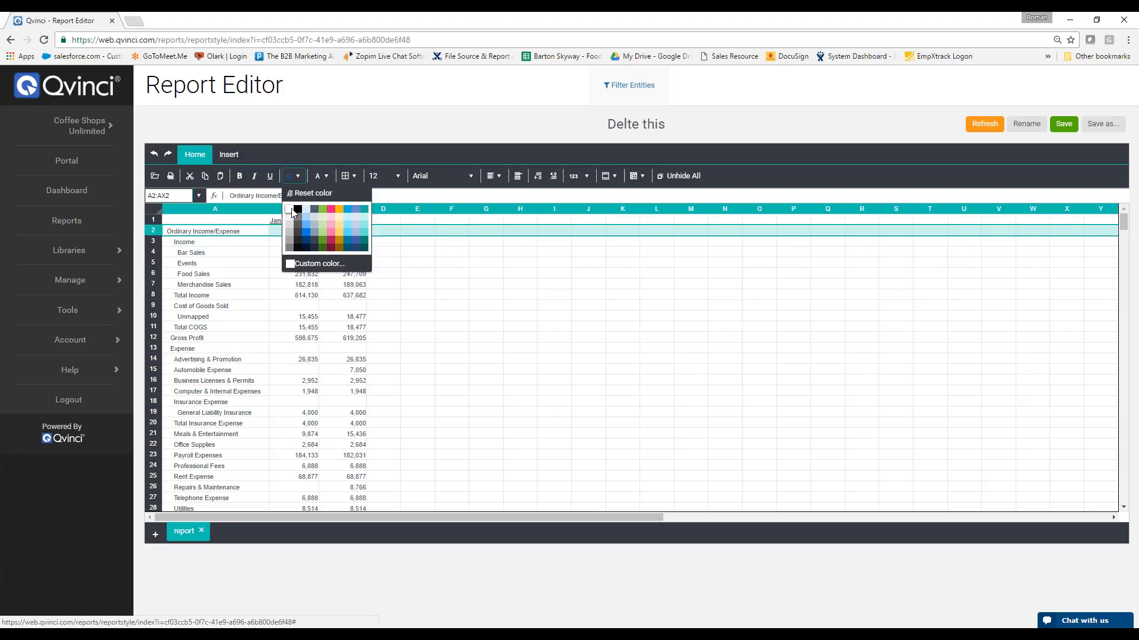
pyautogui.click(322, 209)
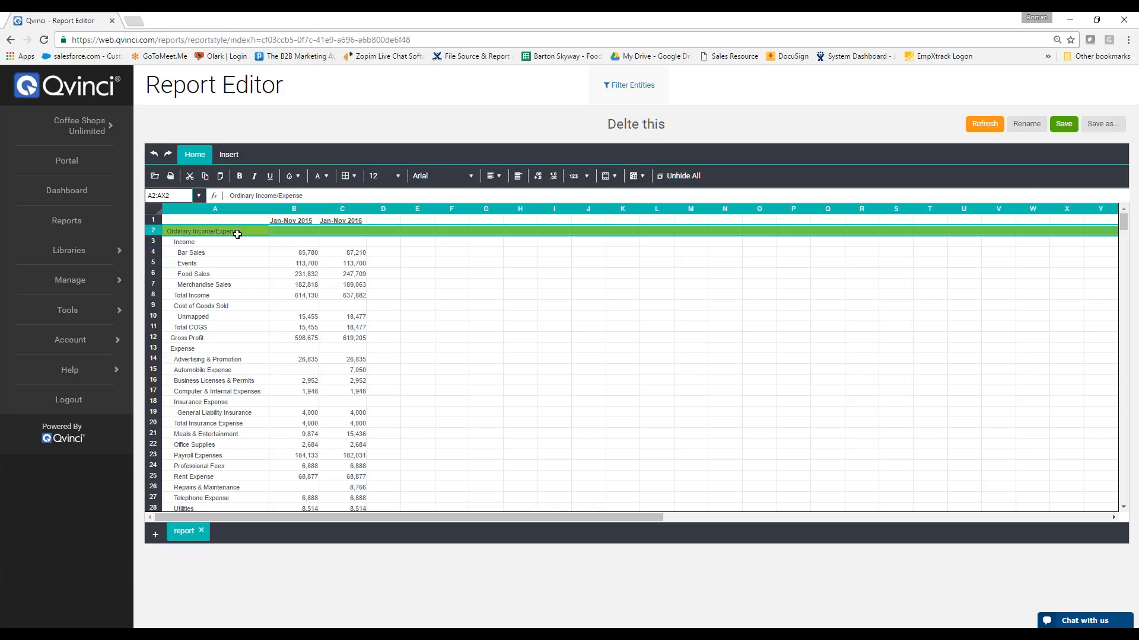
# Add the column header "Variance" in cell D1, beside the Jan-Nov 2016 column.
pyautogui.scroll(-3, 204, 430)
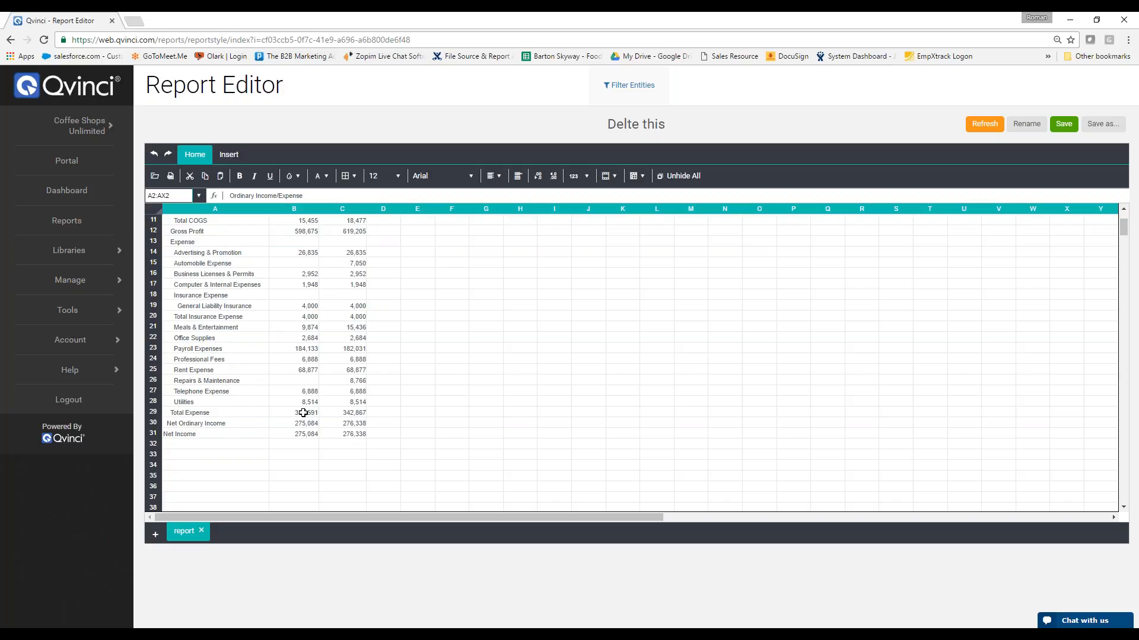
pyautogui.scroll(3, 302, 415)
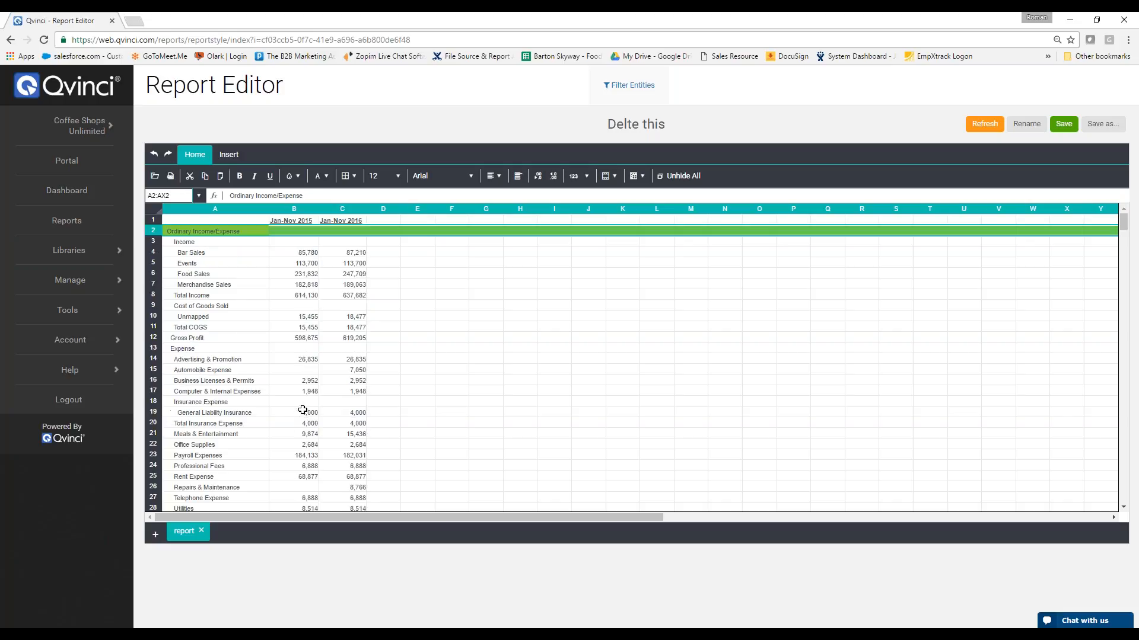
pyautogui.click(380, 221)
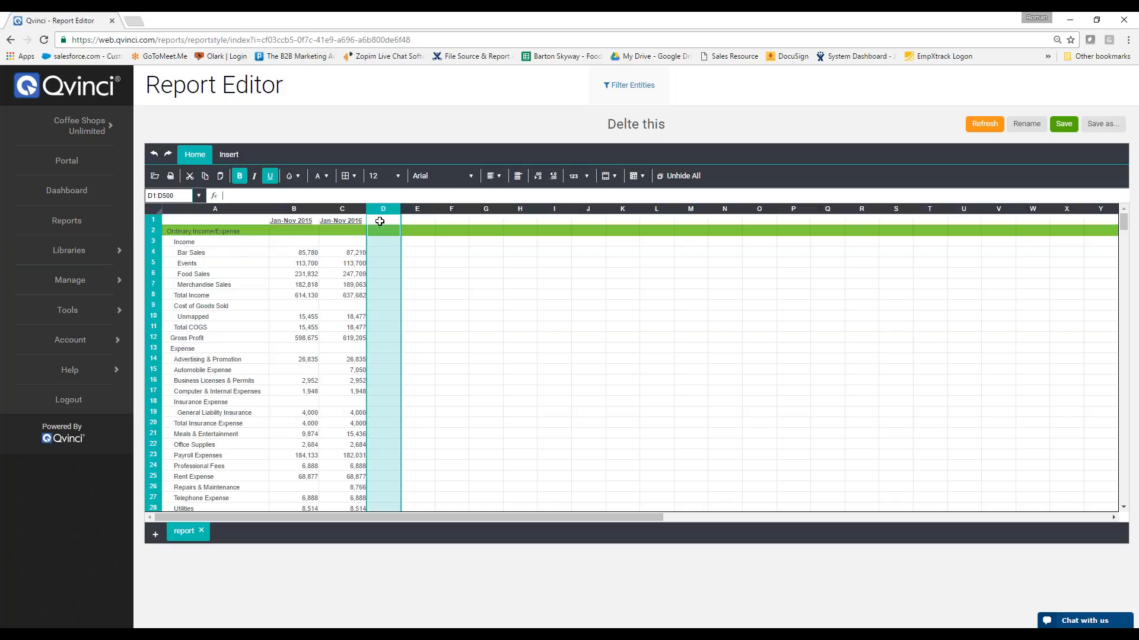
pyautogui.write('Variance')
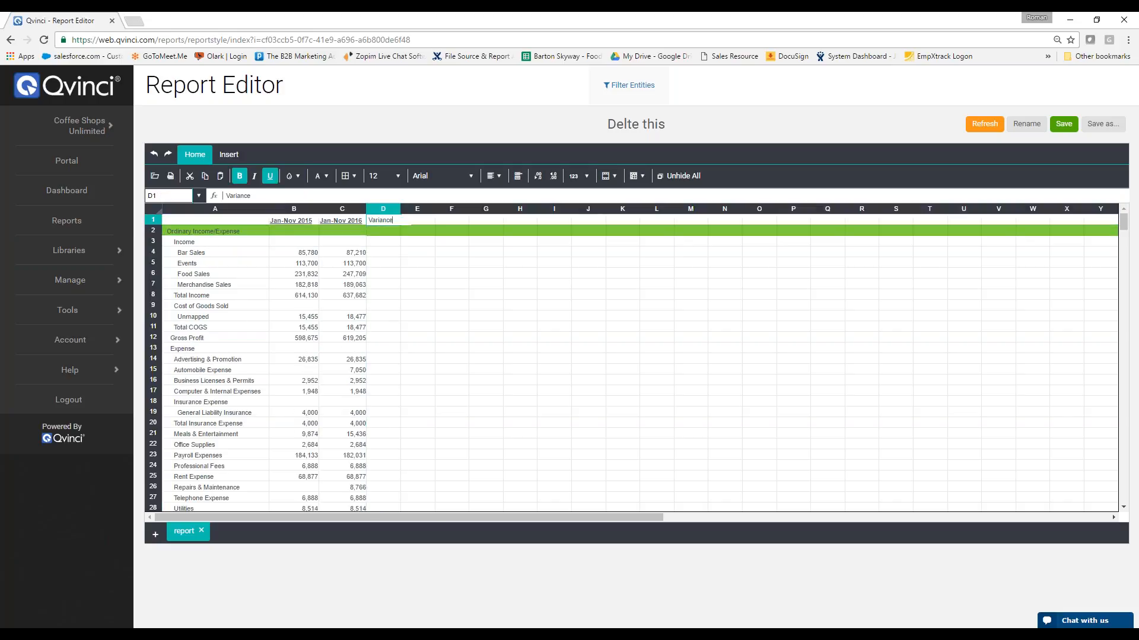
pyautogui.click(408, 308)
# Enter the formula =C4/B4 in cell D4 to compare the Bar Sales of the two periods.
pyautogui.click(383, 253)
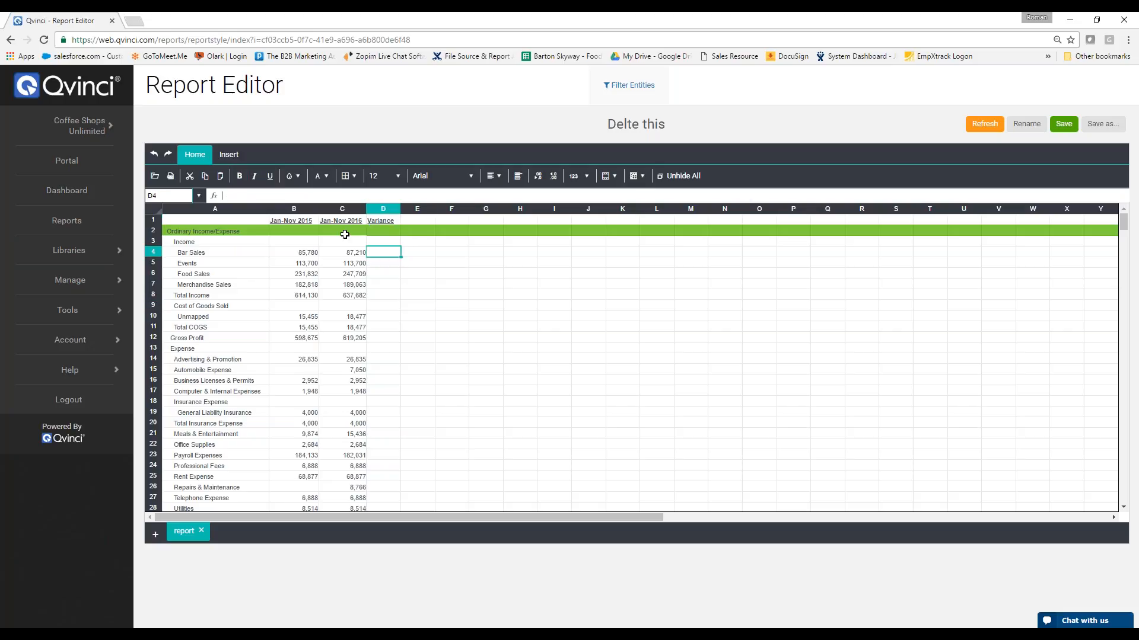
pyautogui.write('=')
pyautogui.click(344, 250)
pyautogui.write('/')
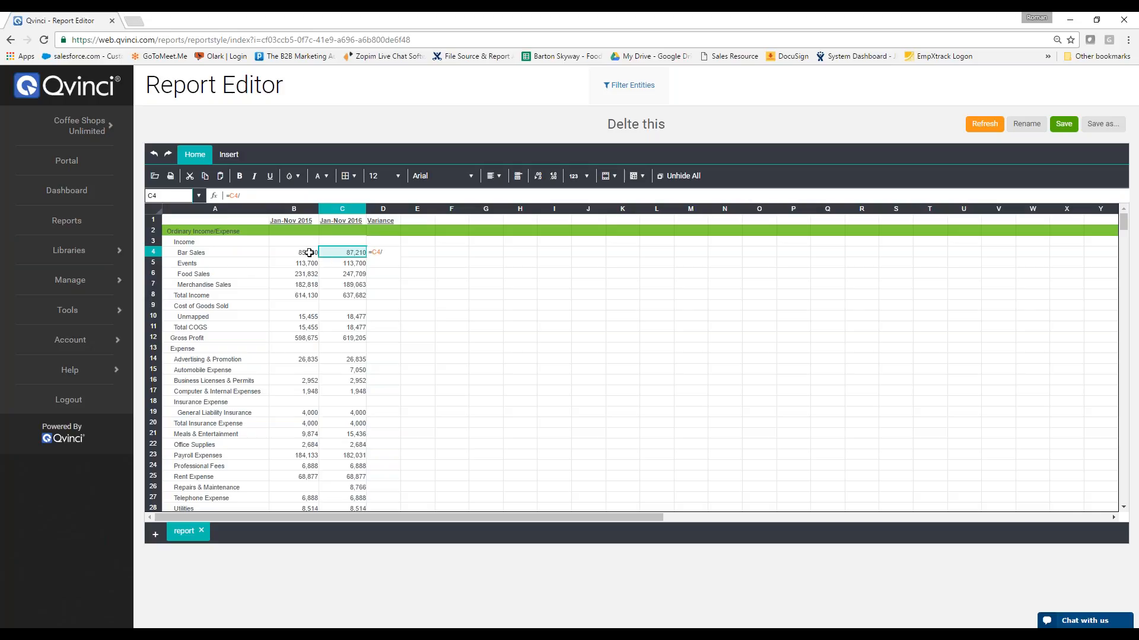
pyautogui.click(309, 263)
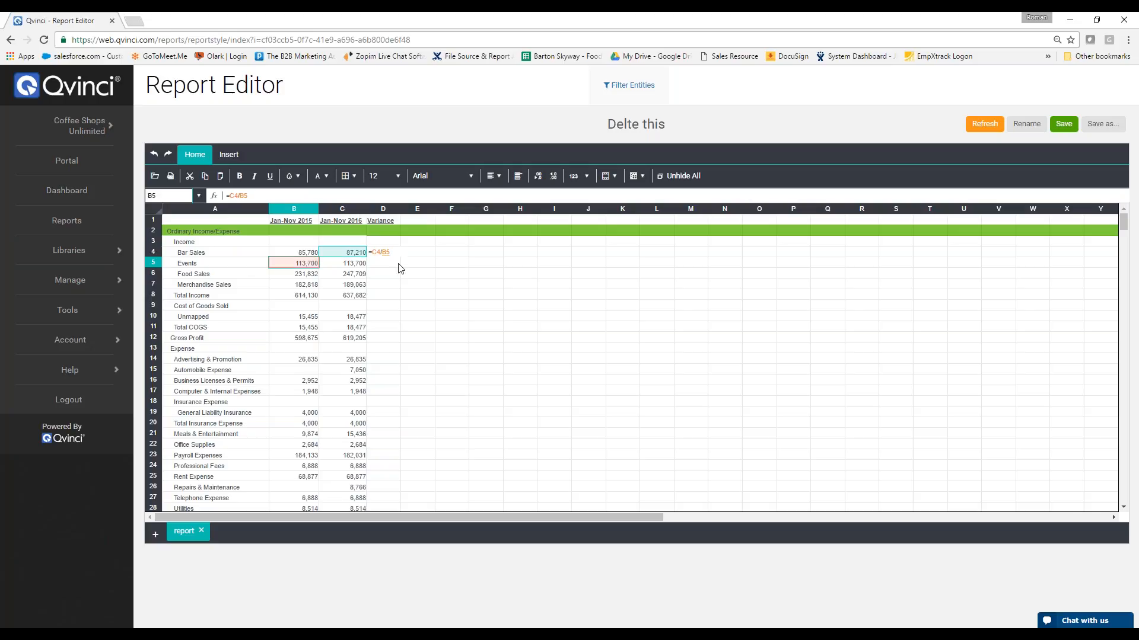
pyautogui.press('BackSpace')
pyautogui.press('BackSpace')
pyautogui.press('BackSpace')
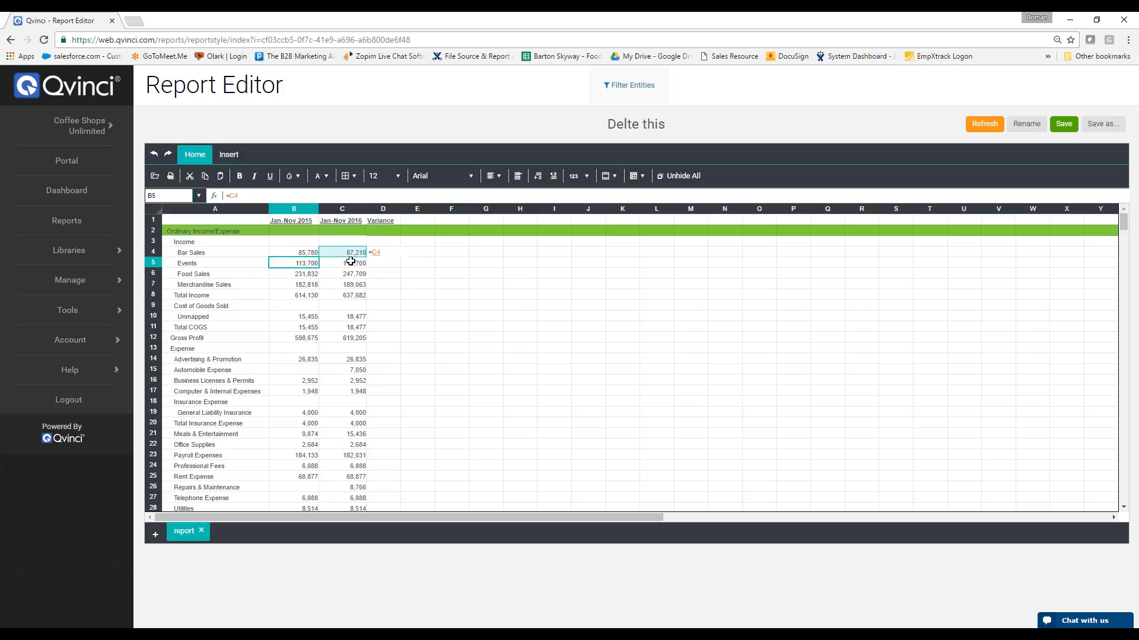
pyautogui.write('/')
pyautogui.click(306, 255)
pyautogui.press('Return')
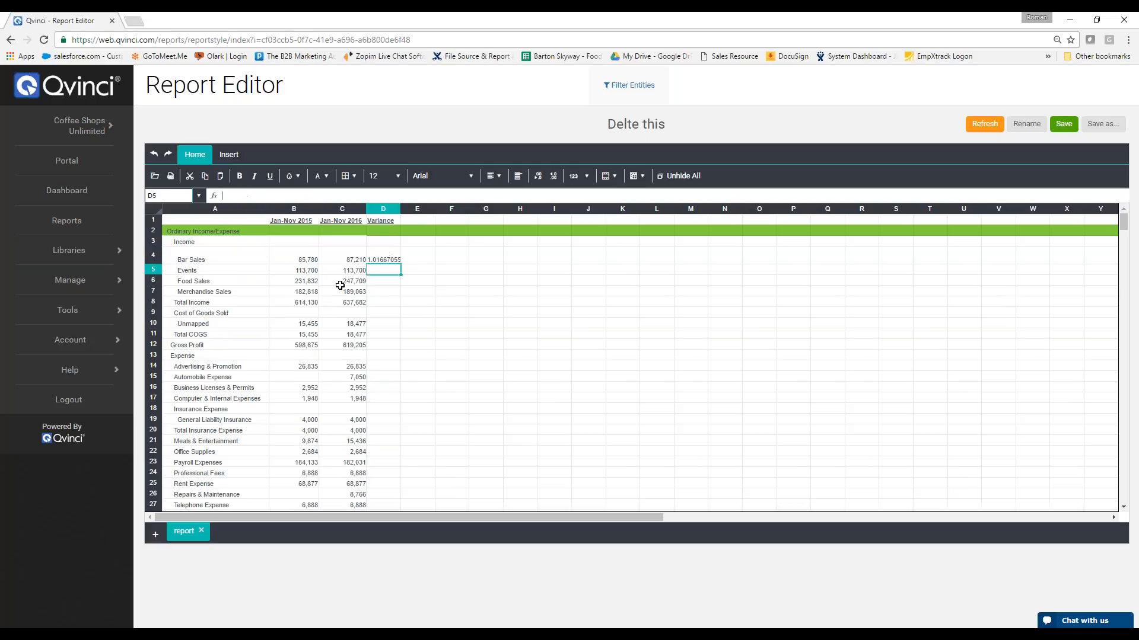
# Copy the Bar Sales variance formula down to cell D10 and format column D as a percentage.
pyautogui.click(384, 262)
pyautogui.moveTo(401, 265); pyautogui.dragTo(391, 325)
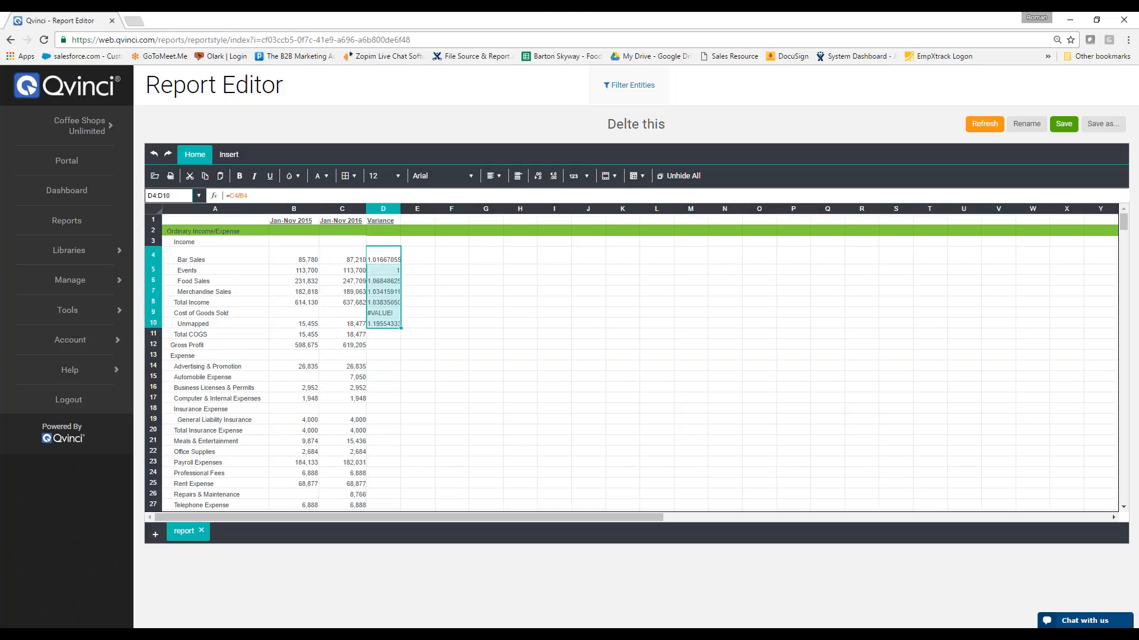
pyautogui.click(389, 211)
pyautogui.click(577, 176)
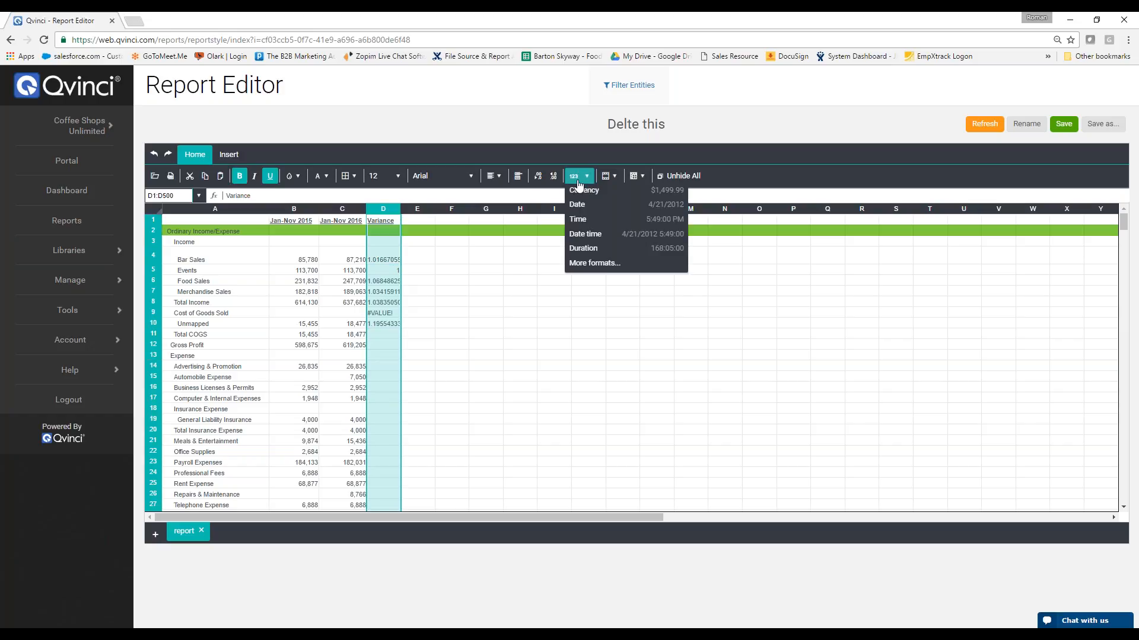
pyautogui.click(589, 221)
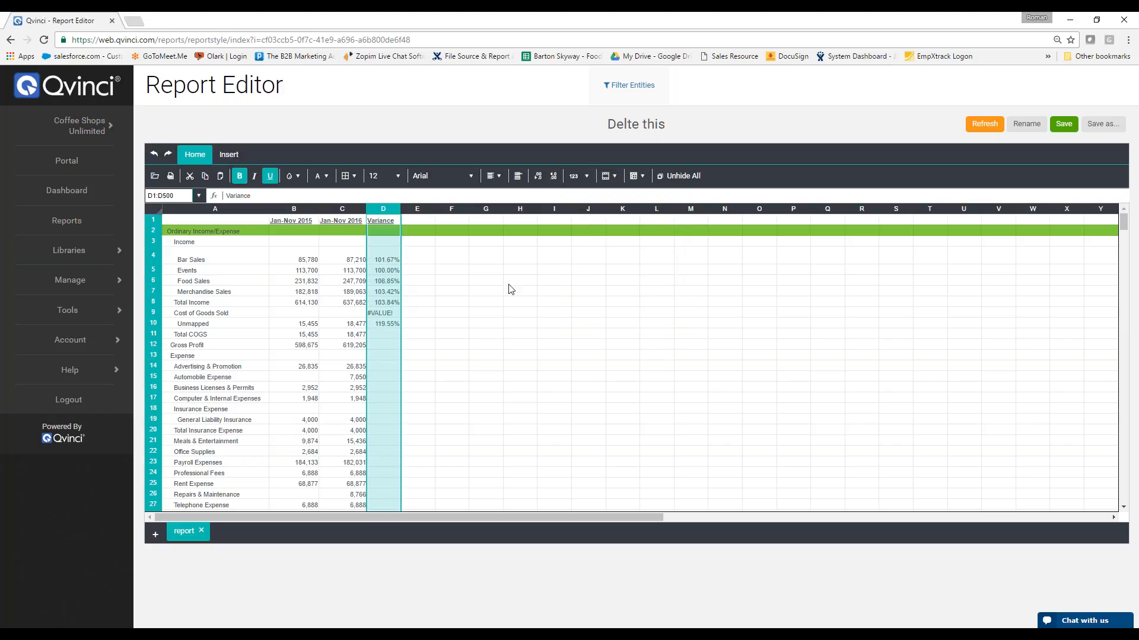
# Clear the variance formula from the Cost of Goods Sold row in cell D9 and save the report.
pyautogui.click(465, 313)
pyautogui.click(387, 312)
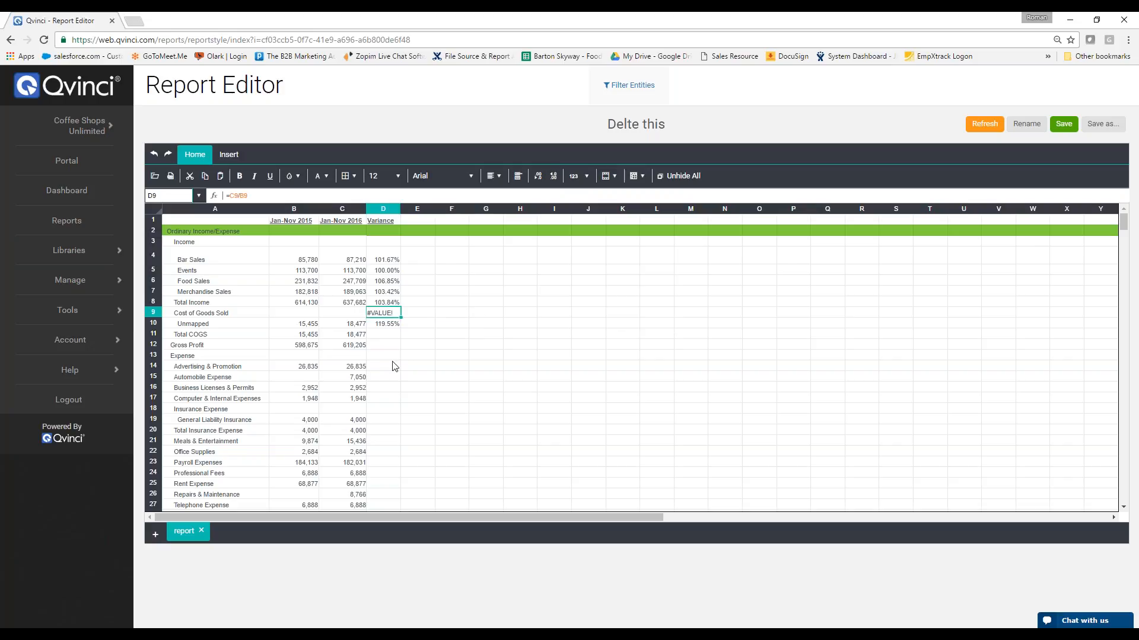
pyautogui.press('Delete')
pyautogui.click(1064, 124)
pyautogui.click(99, 128)
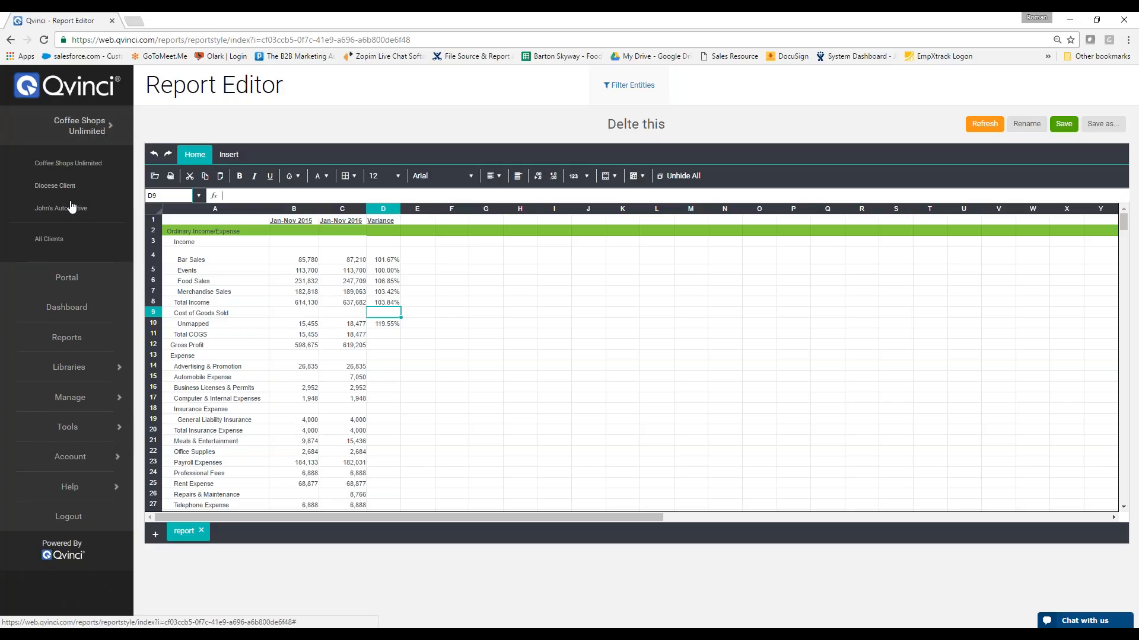
pyautogui.click(109, 126)
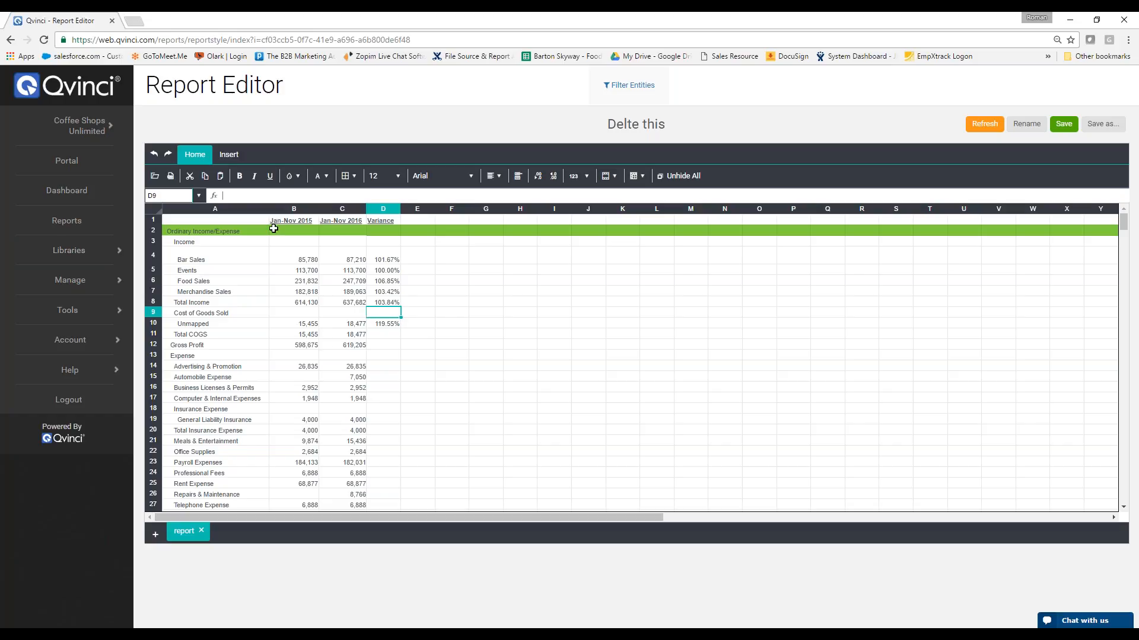
# Go to the Report Library and view the memorized reports, including those shared with me.
pyautogui.click(86, 224)
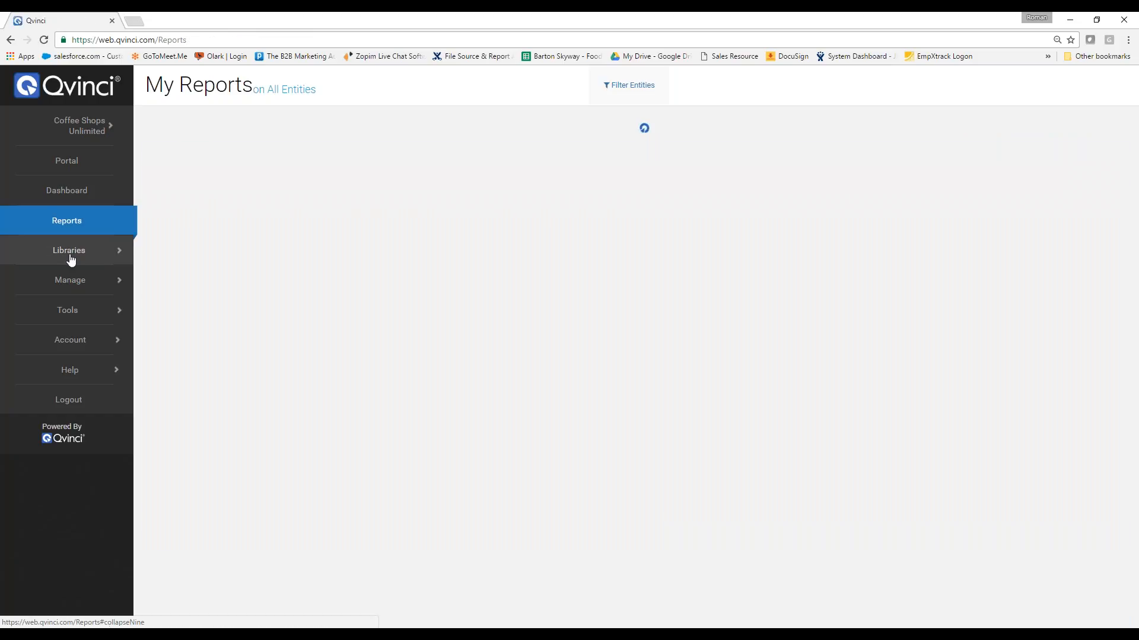
pyautogui.click(70, 258)
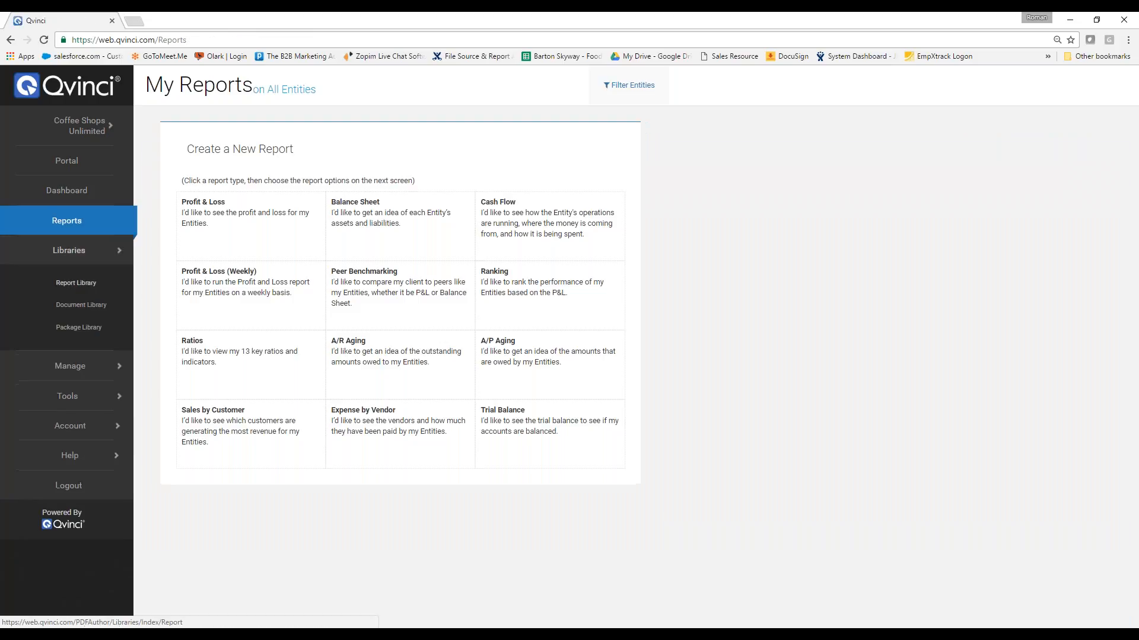
pyautogui.click(59, 313)
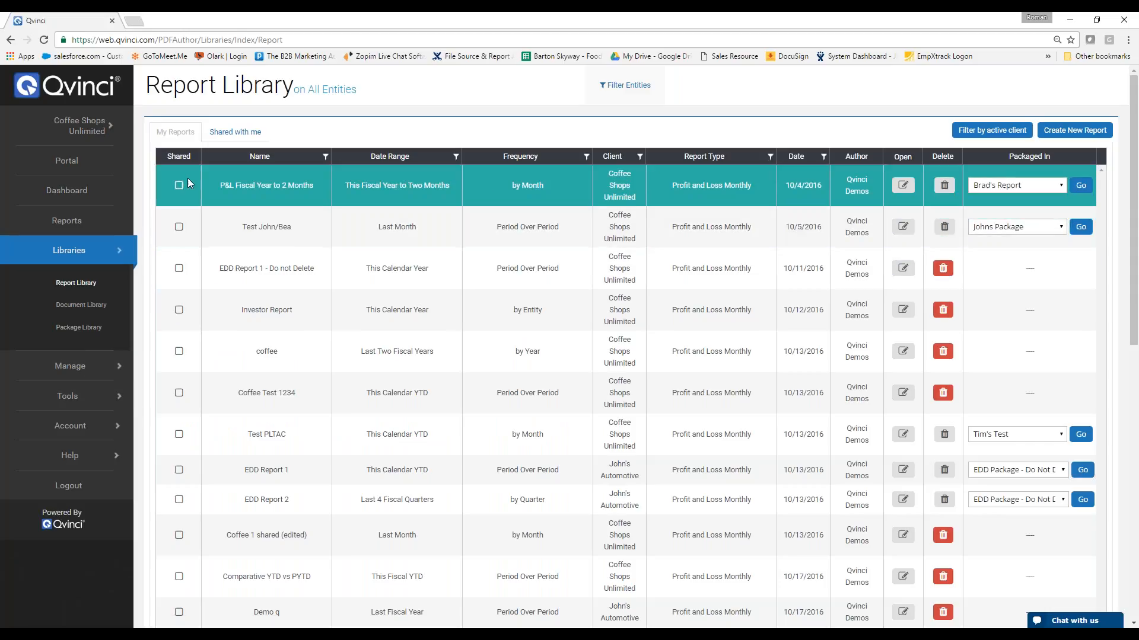
pyautogui.click(230, 134)
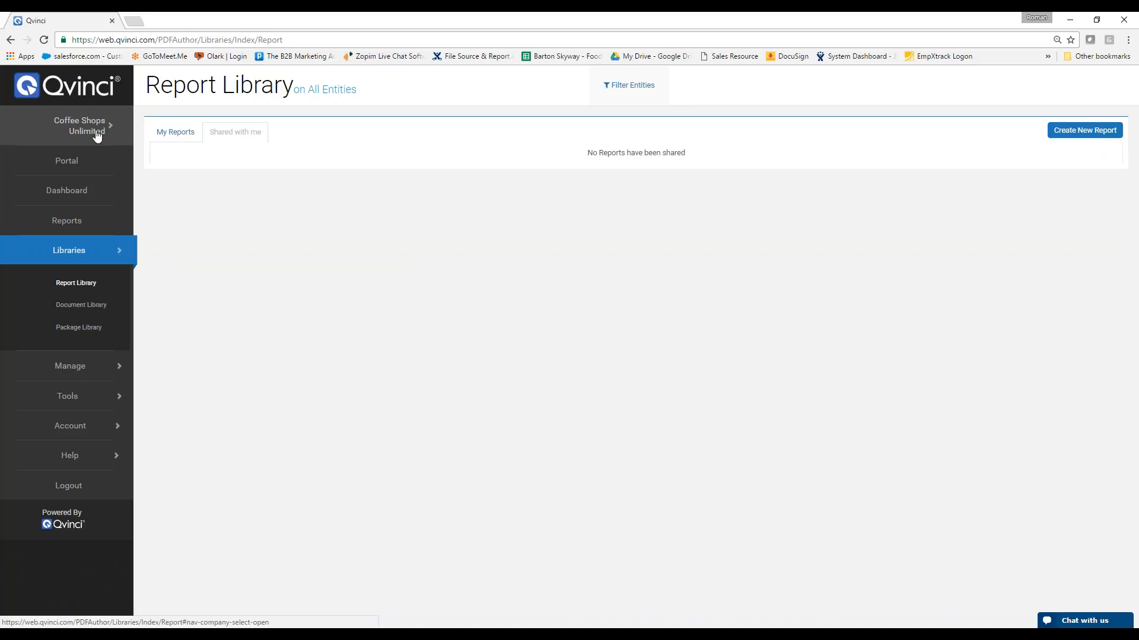
# Go to the Document Library and open the Cover Letter document.
pyautogui.click(81, 305)
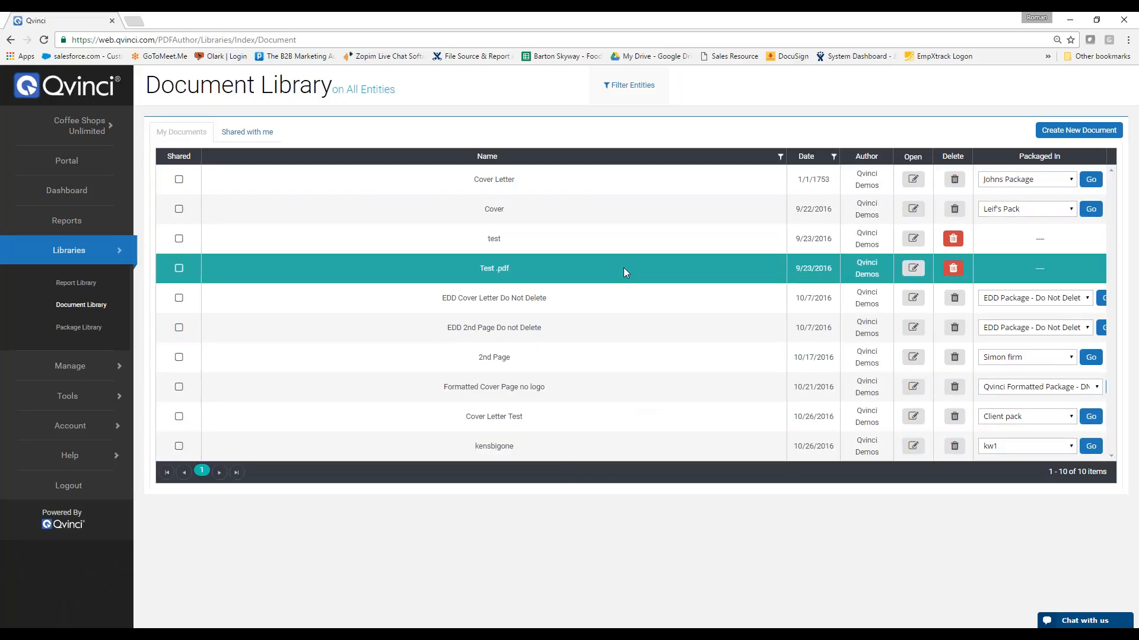
pyautogui.click(913, 180)
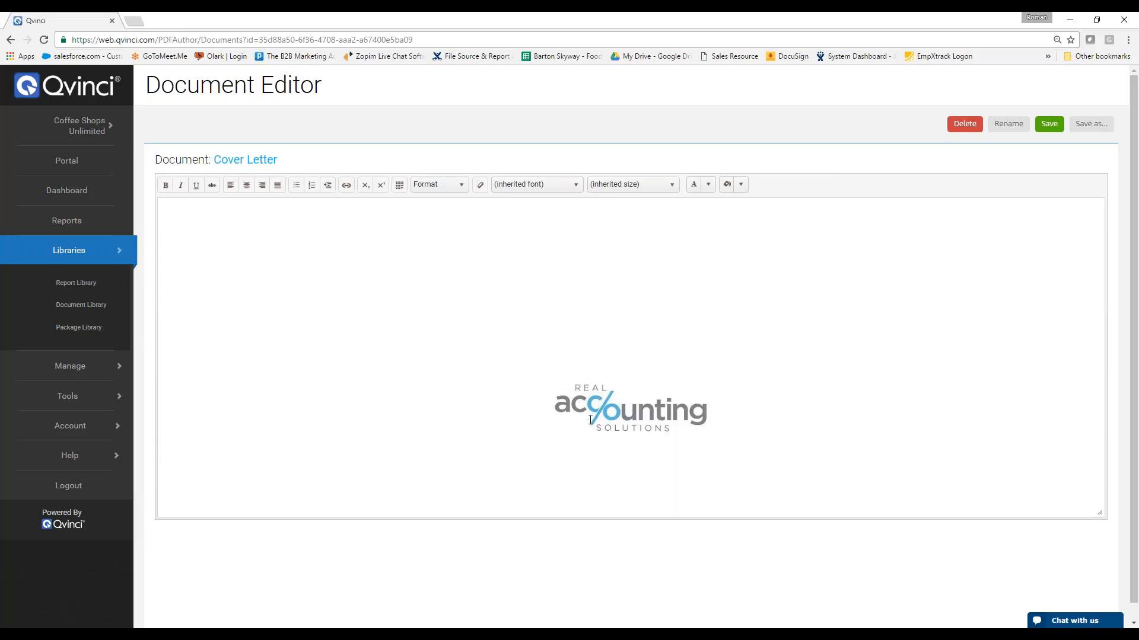
# Download the Qvinci Formatted Package - DND from the Package Library as a PDF and look through its pages.
pyautogui.click(104, 330)
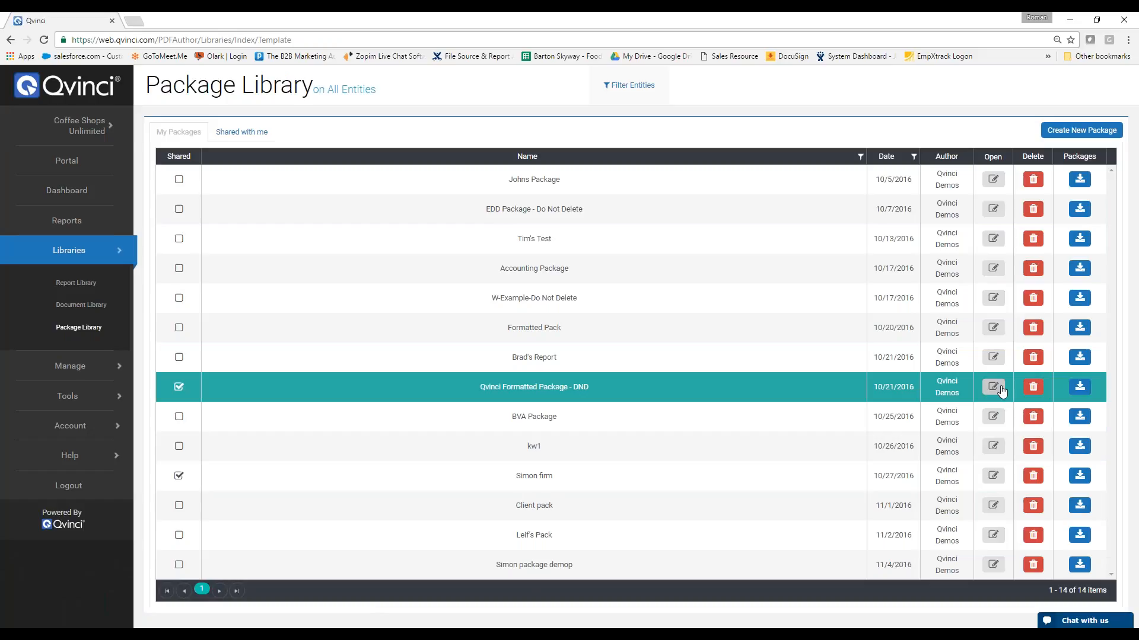
pyautogui.click(1079, 387)
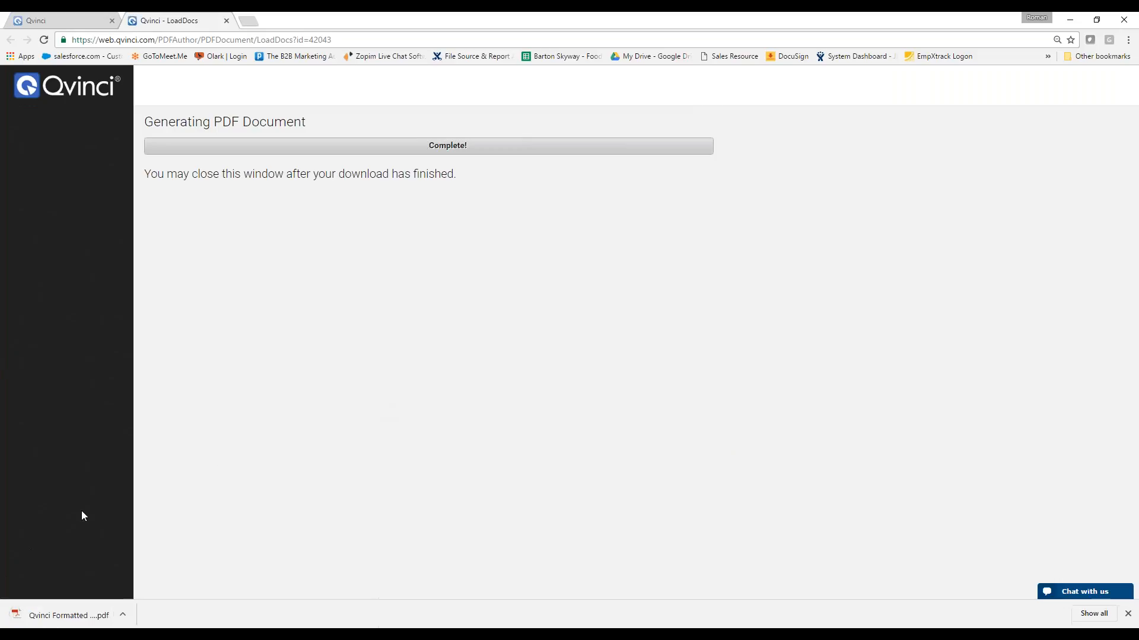
pyautogui.click(70, 615)
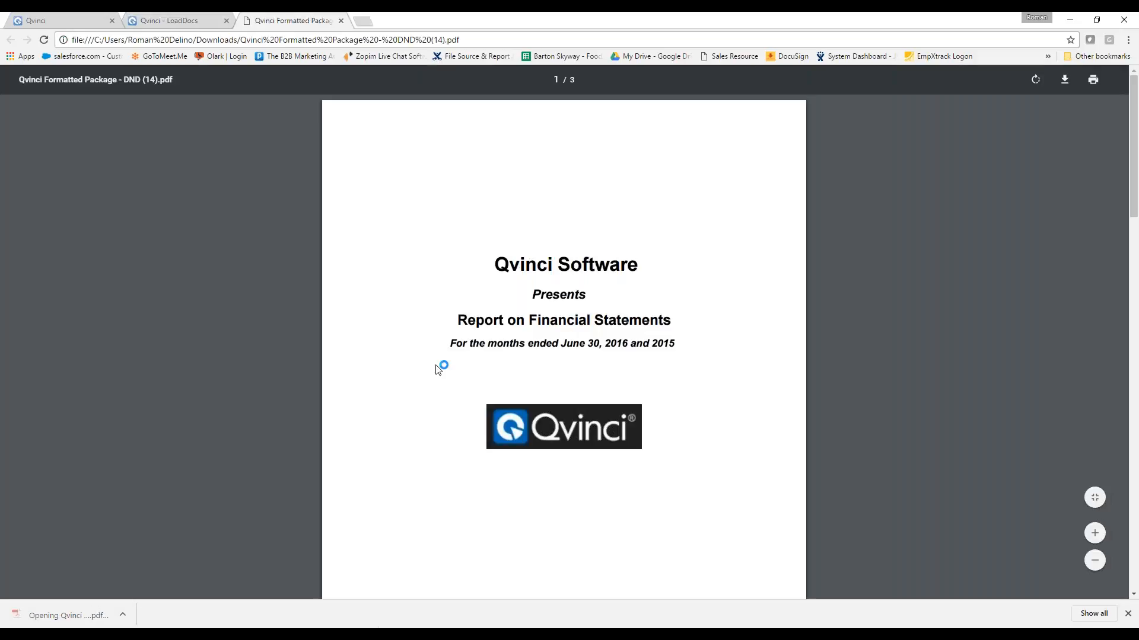
pyautogui.scroll(-12, 498, 267)
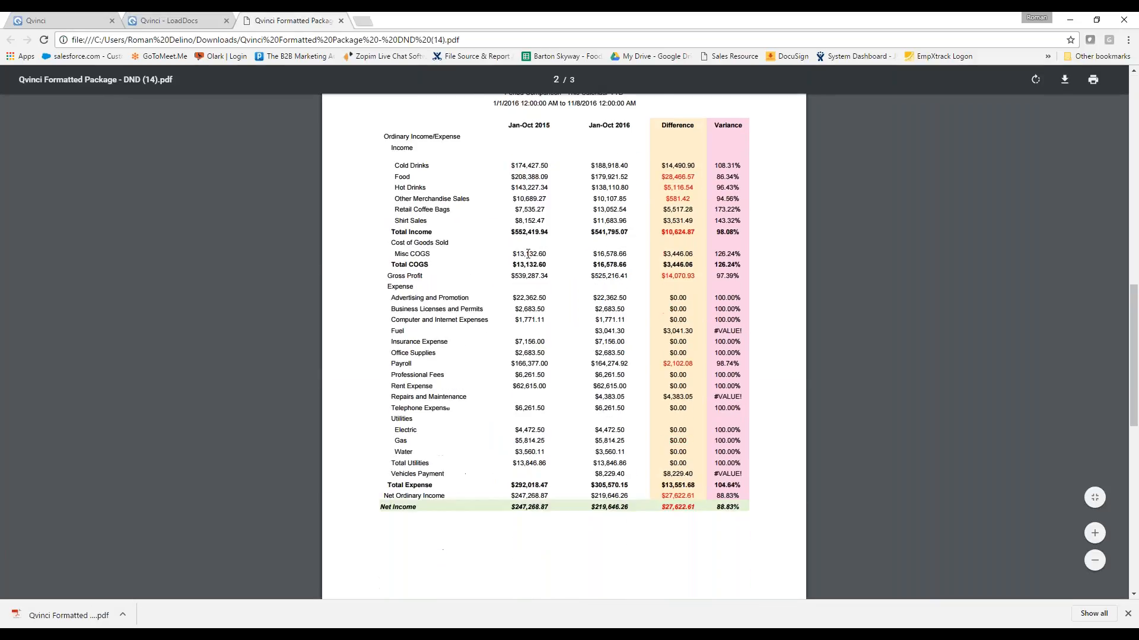
pyautogui.scroll(-5, 527, 254)
pyautogui.scroll(6, 527, 253)
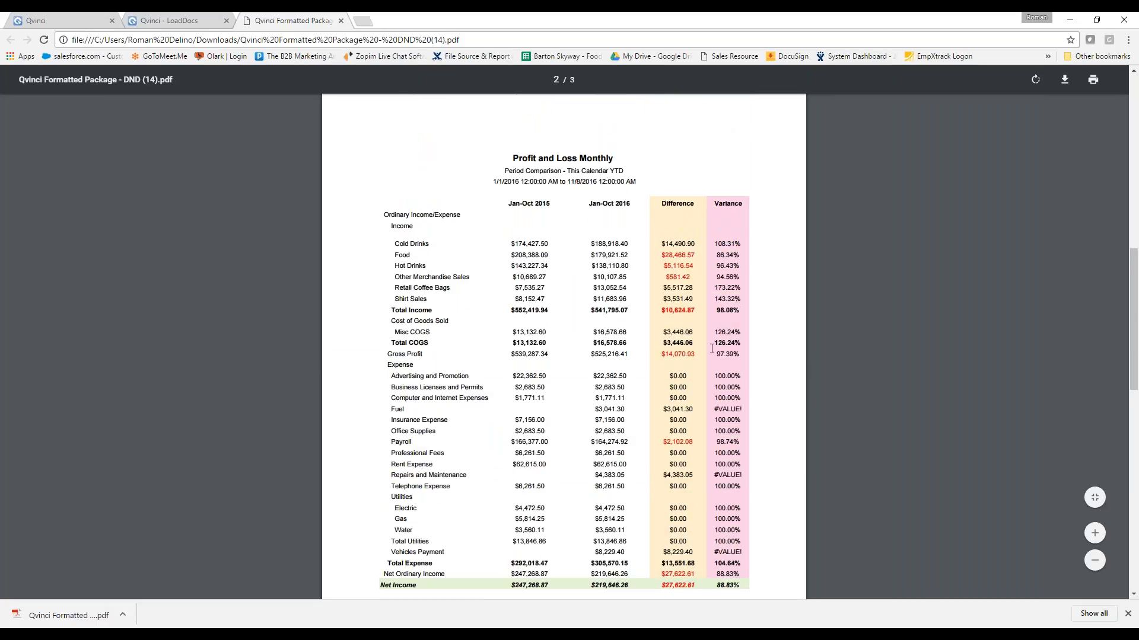
# Look through the Profit and Loss Monthly and Balance Sheet pages of the package PDF, and return to the Package Library.
pyautogui.scroll(-8, 640, 364)
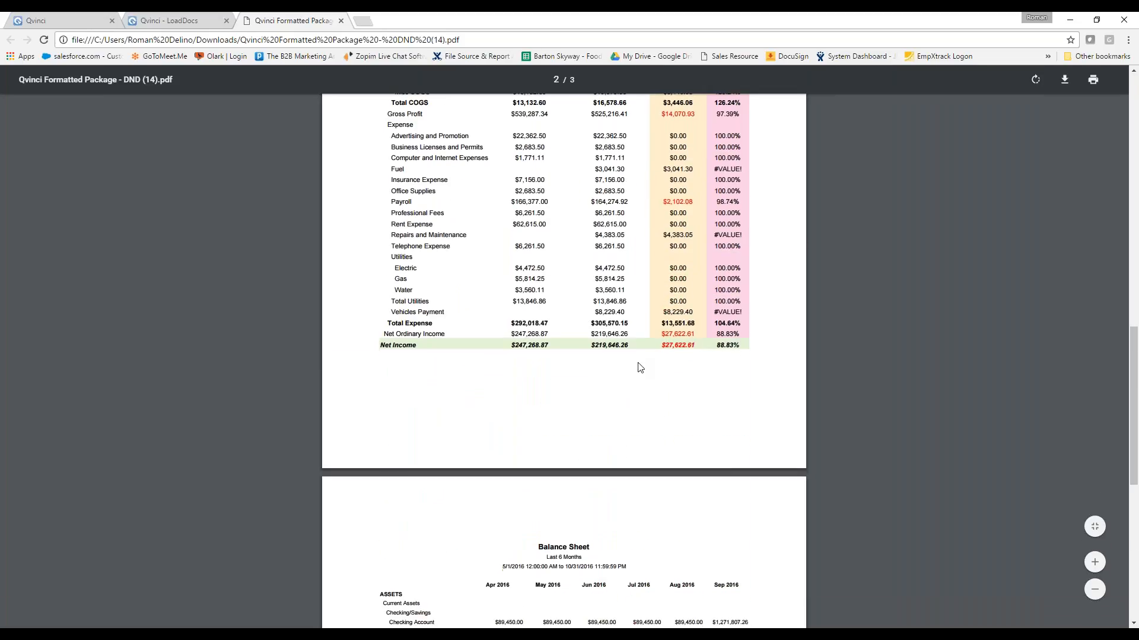
pyautogui.scroll(-4, 637, 421)
pyautogui.scroll(-1, 489, 407)
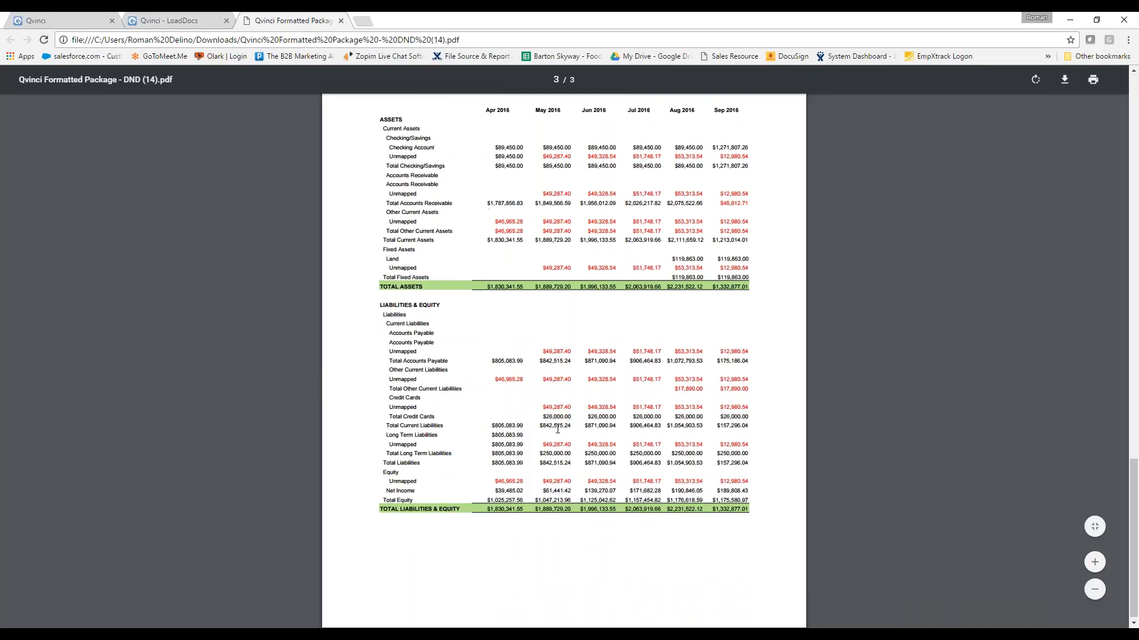
pyautogui.scroll(13, 488, 418)
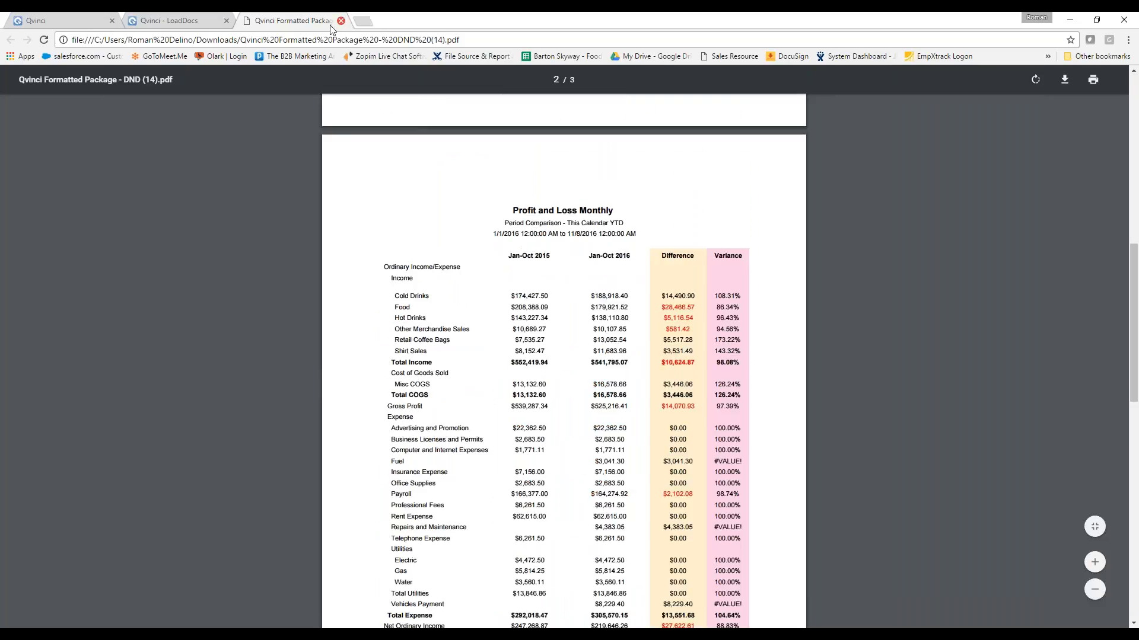
pyautogui.click(83, 22)
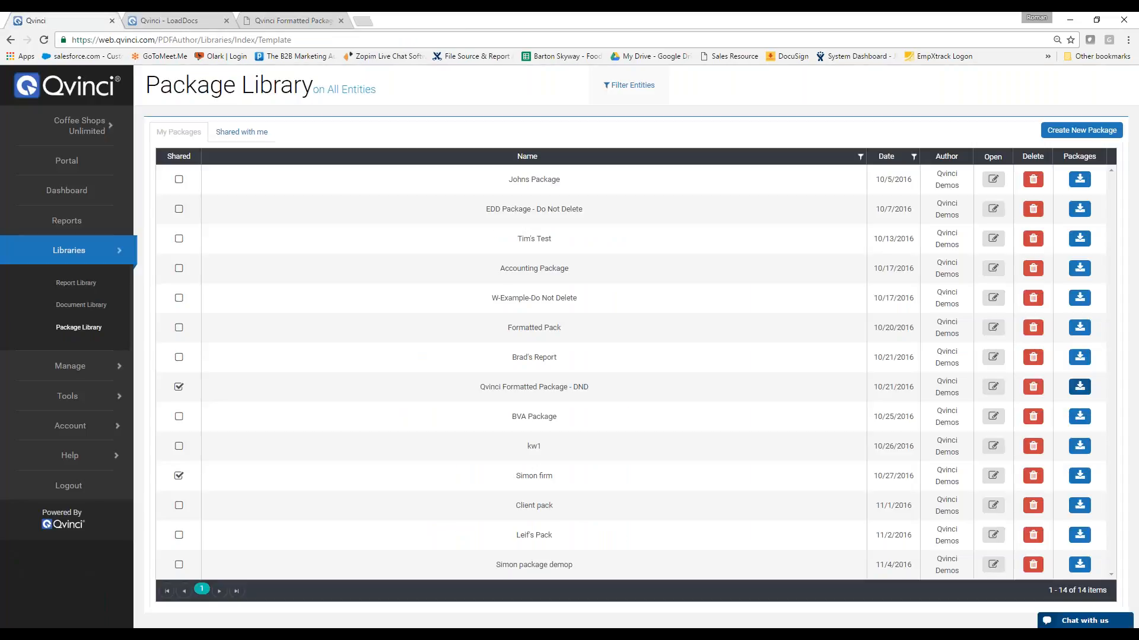
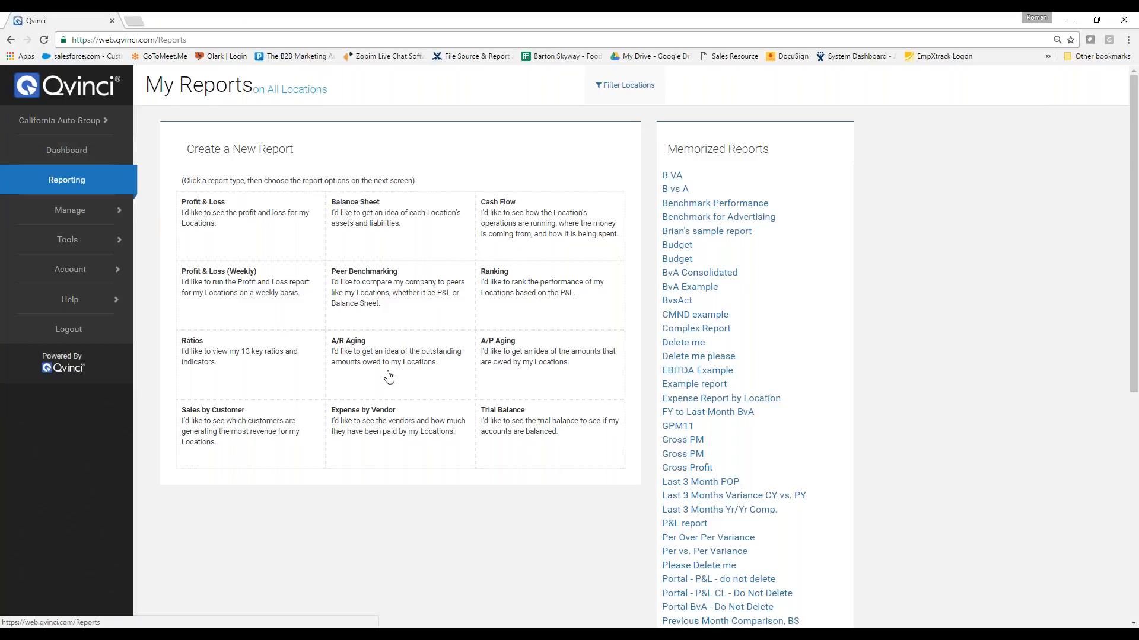
# Start a Peer Benchmarking Profit & Loss report compared to Top 10%, with vertical analysis and the actual numbers included.
pyautogui.click(359, 300)
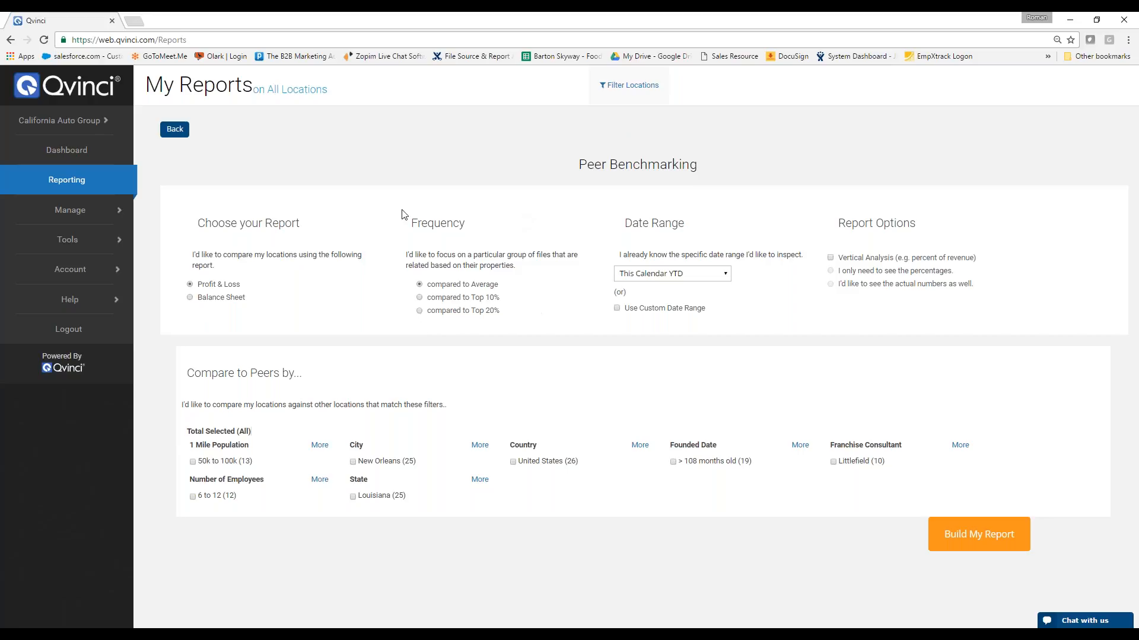
pyautogui.click(458, 303)
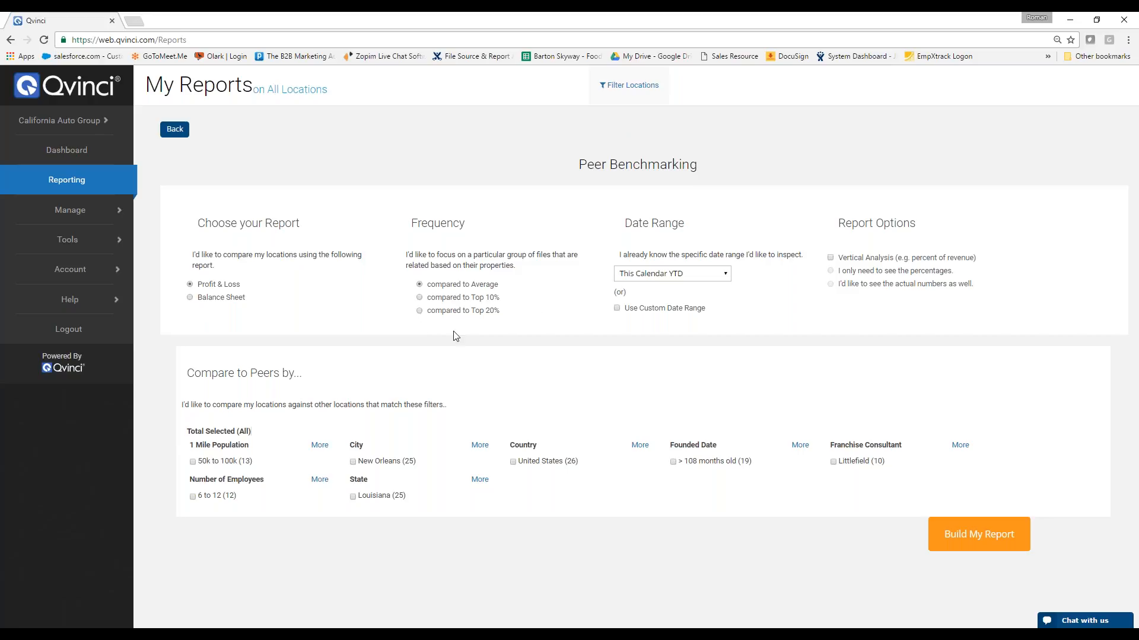
pyautogui.click(835, 261)
pyautogui.click(830, 285)
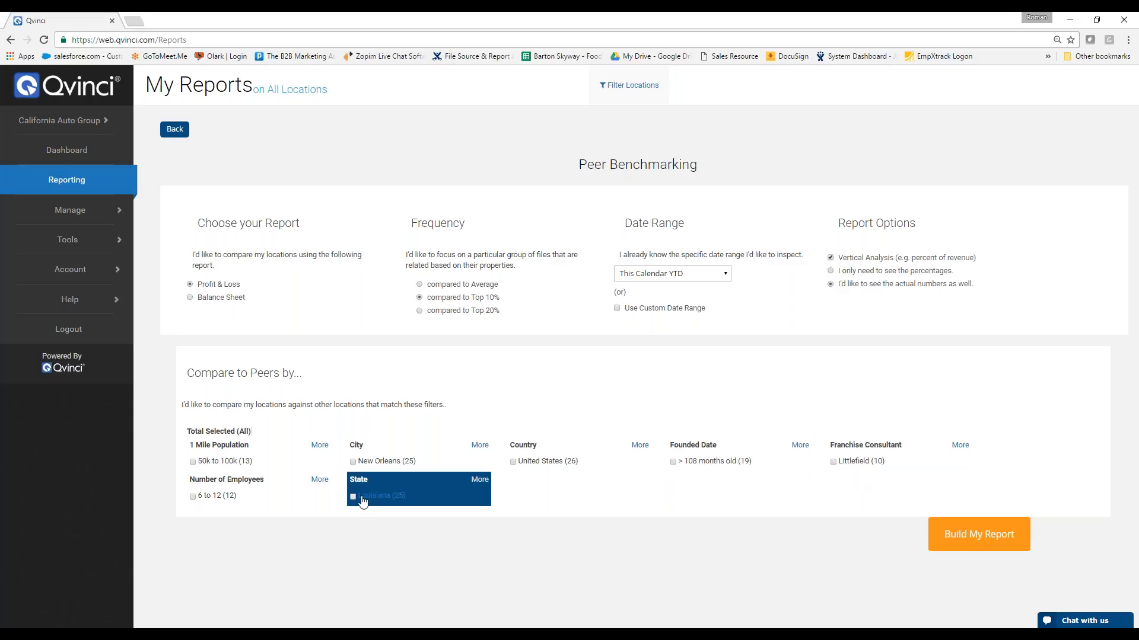
# View the quick filters and the list of locations available for filtering the report.
pyautogui.moveTo(188, 635)
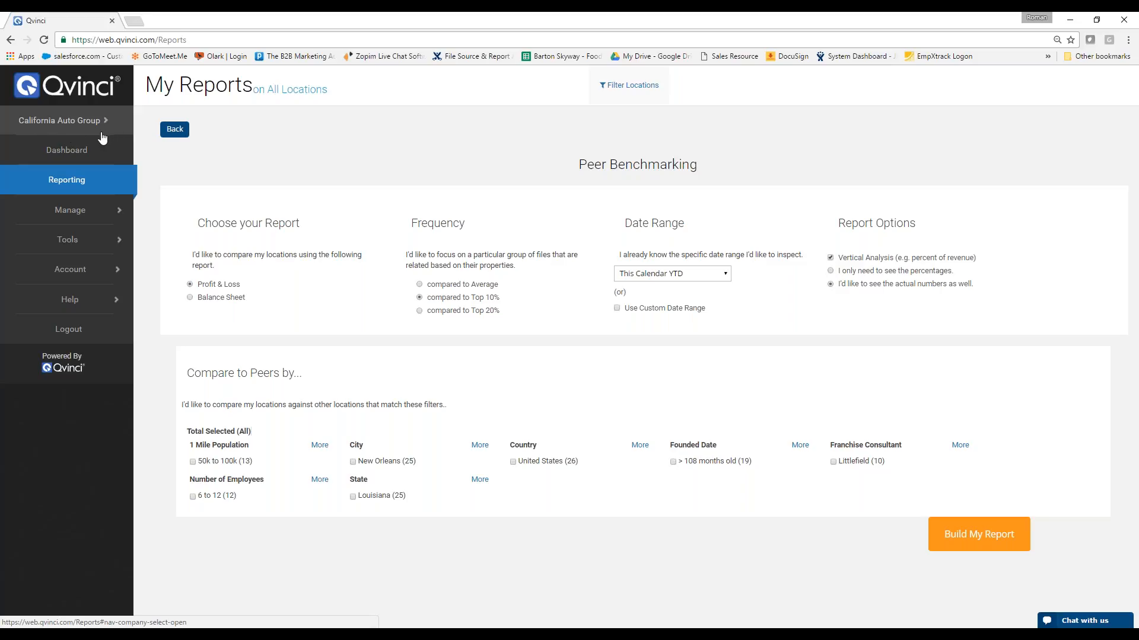
pyautogui.click(633, 85)
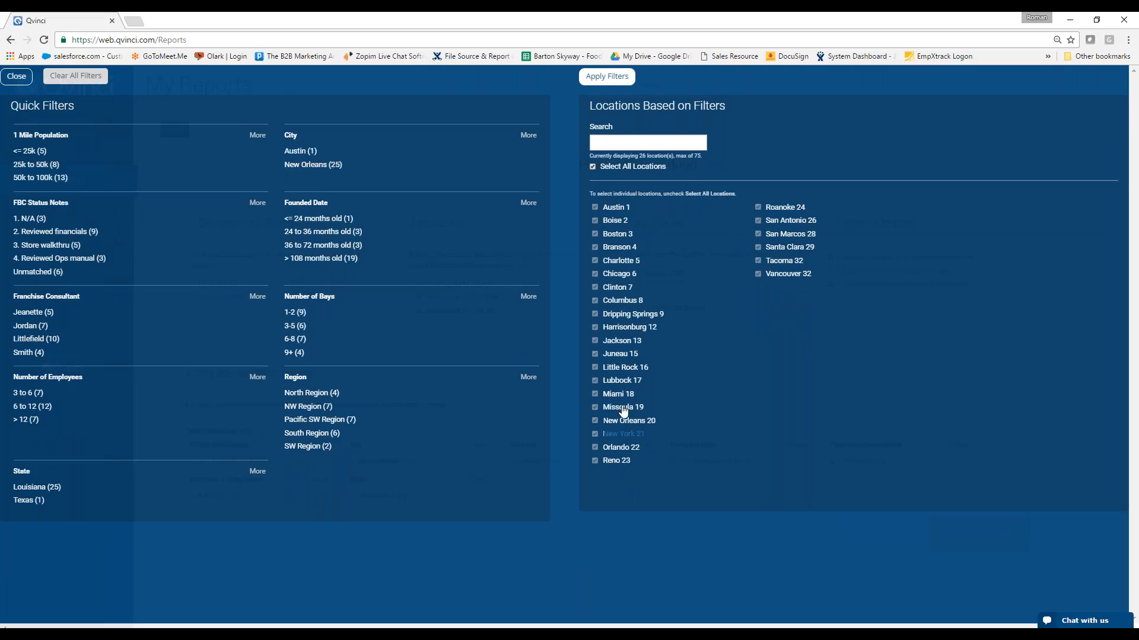
pyautogui.click(16, 76)
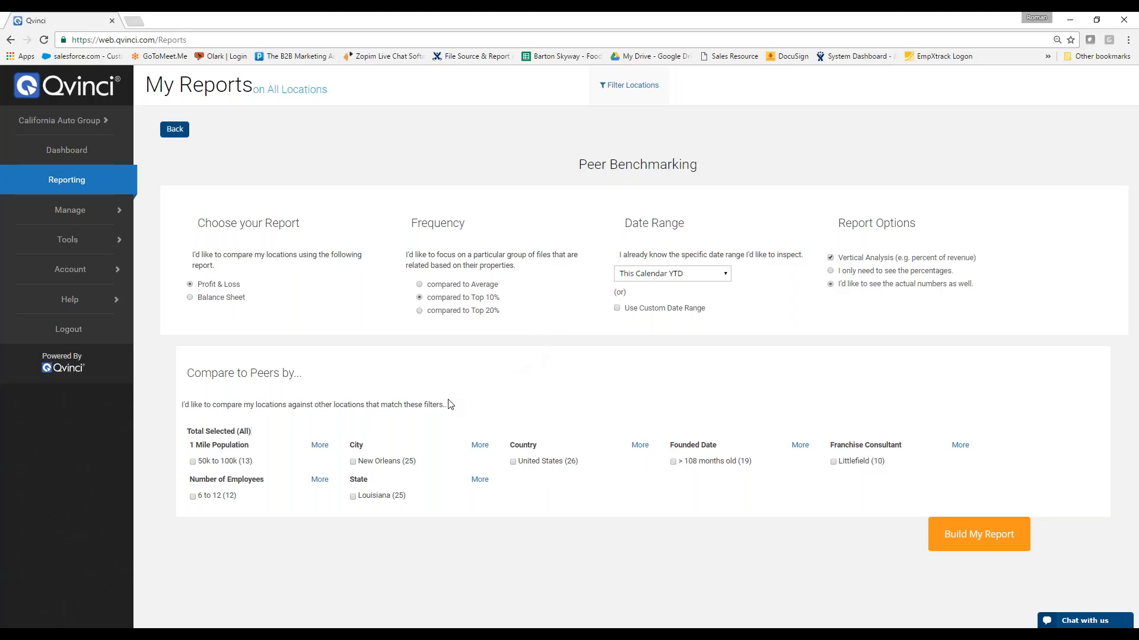
# Set the benchmarking report's date range to Last 6 Months.
pyautogui.click(686, 276)
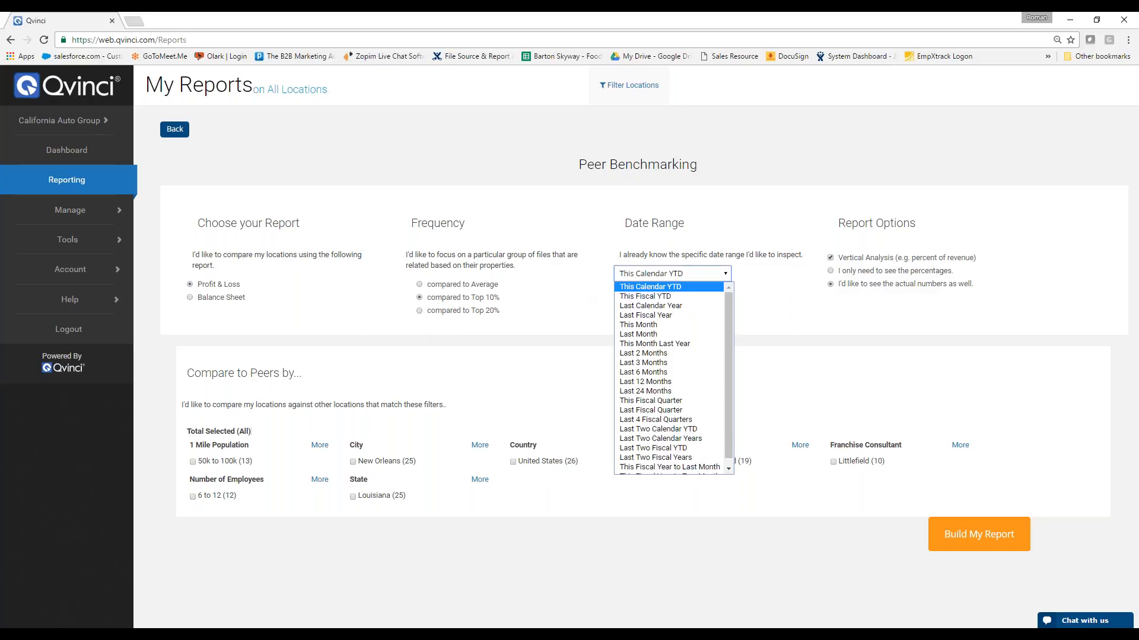
pyautogui.click(669, 309)
pyautogui.click(670, 279)
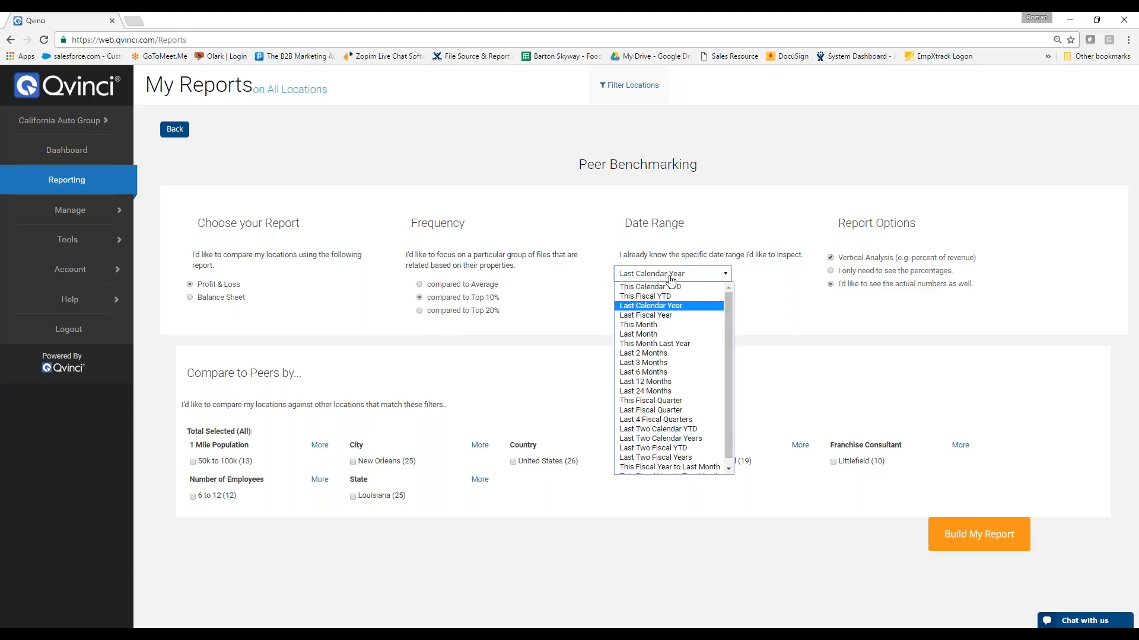
pyautogui.click(659, 373)
# Filter the report to the single location Austin 1.
pyautogui.click(609, 86)
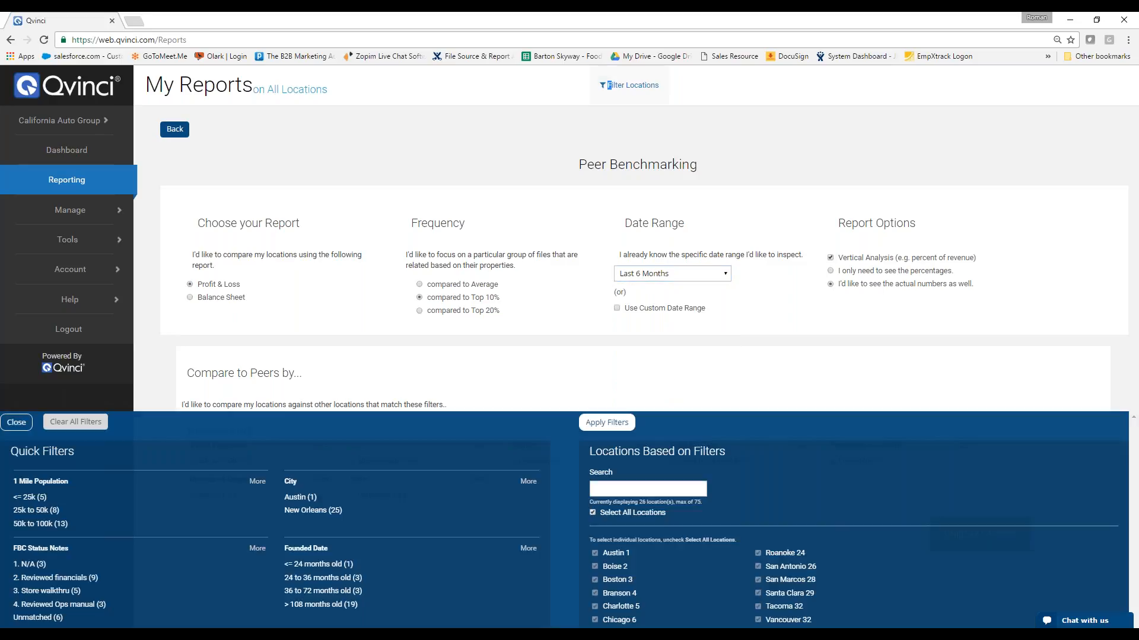
pyautogui.click(592, 167)
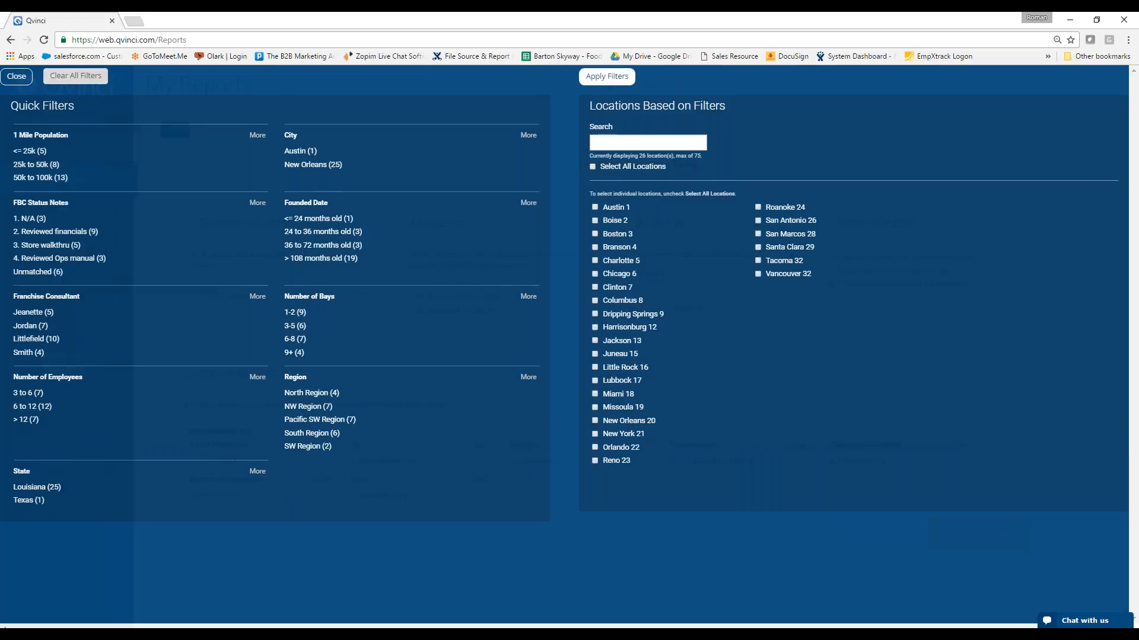
pyautogui.click(595, 207)
pyautogui.click(607, 77)
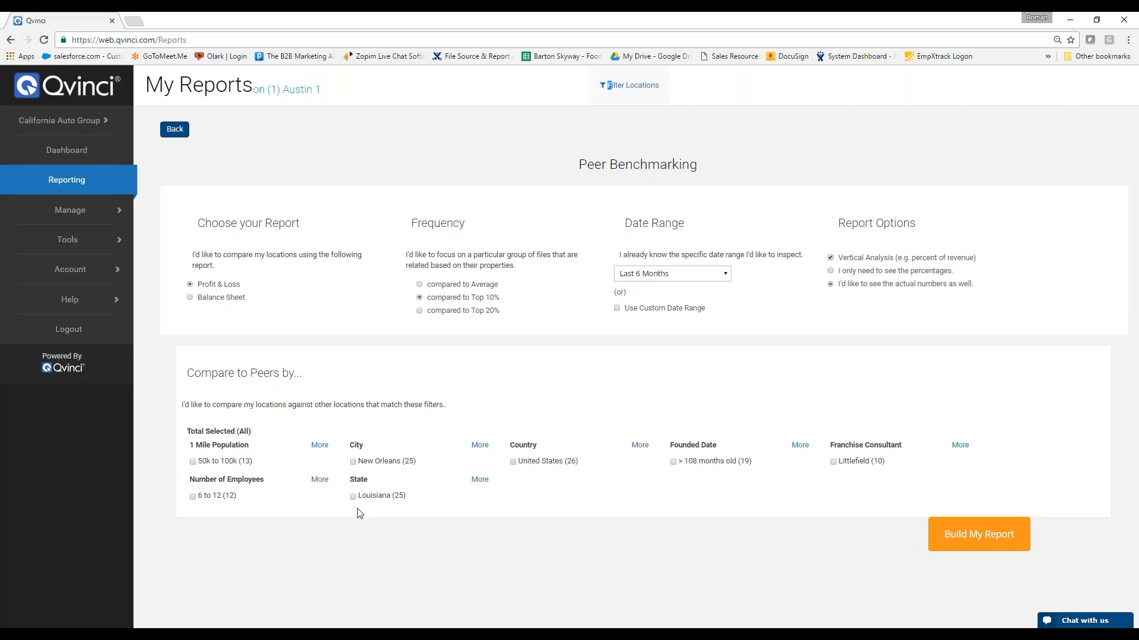
# Limit the peers to New Orleans locations more than 108 months old, build the report and review its figures.
pyautogui.click(353, 462)
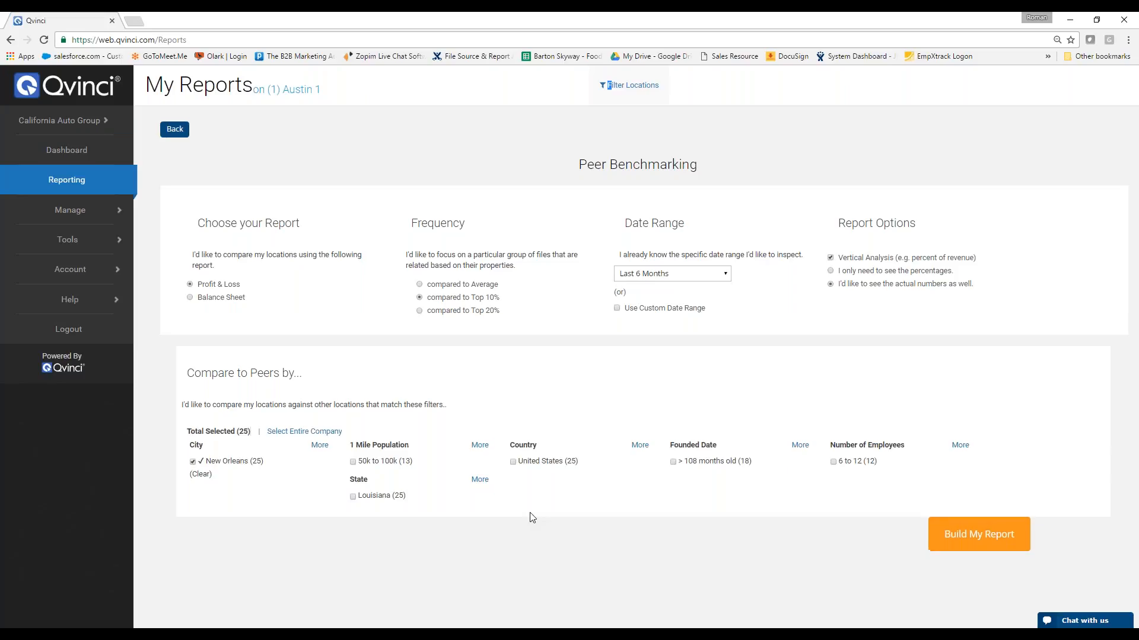
pyautogui.click(674, 466)
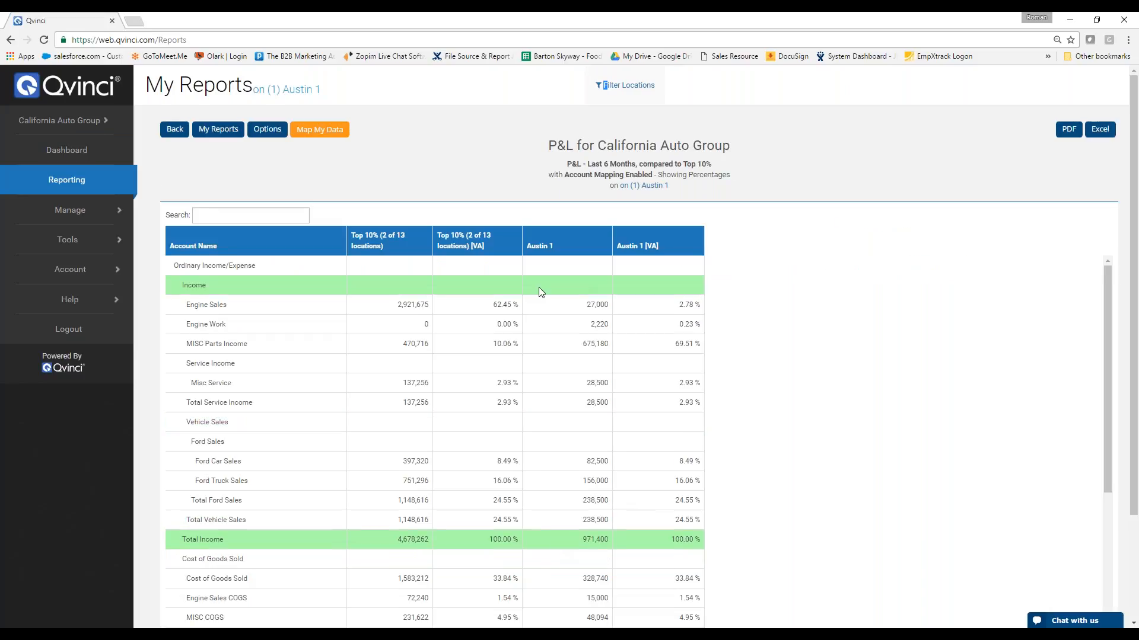
pyautogui.scroll(-1, 551, 324)
pyautogui.scroll(3, 550, 331)
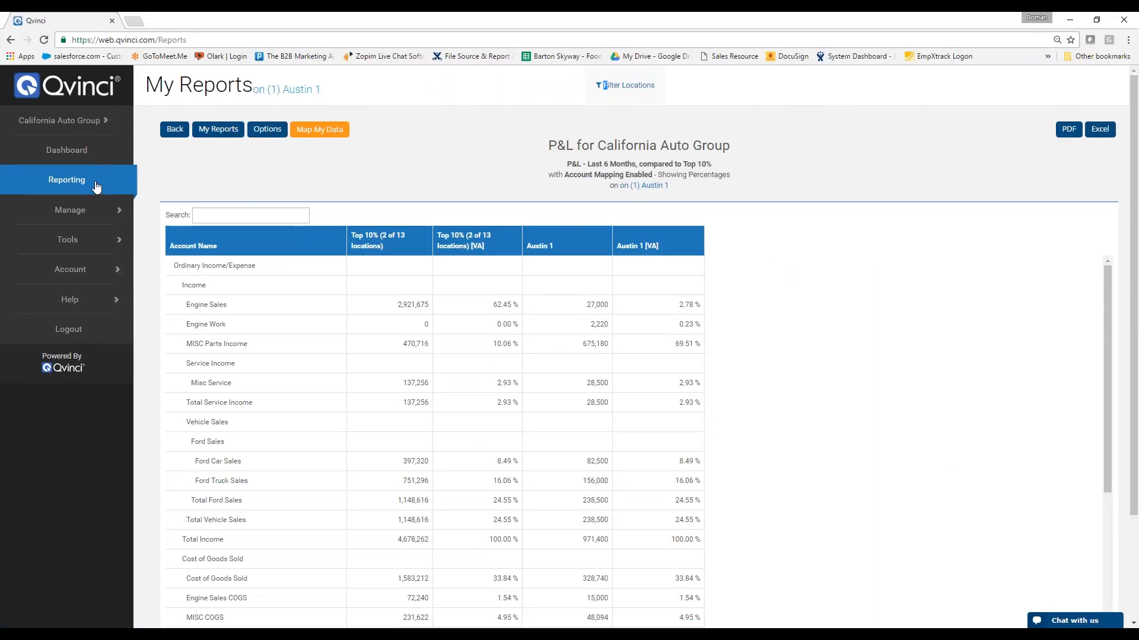
# Go to the company's Standard Chart of Accounts and review its Income and COGS accounts.
pyautogui.click(70, 221)
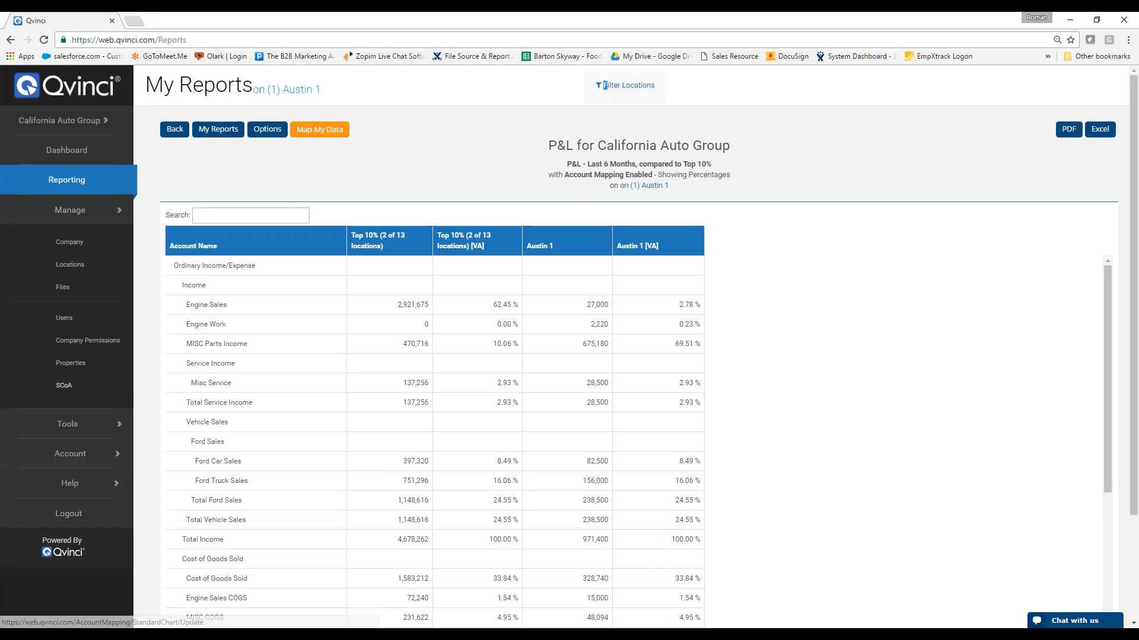
pyautogui.click(64, 386)
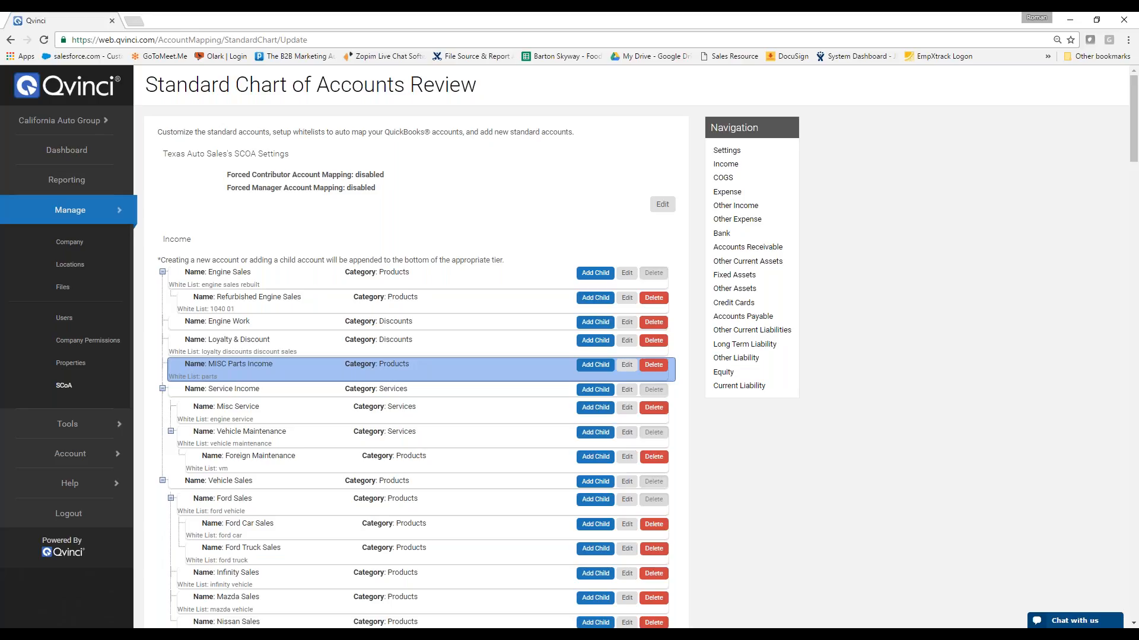
pyautogui.scroll(-6, 329, 319)
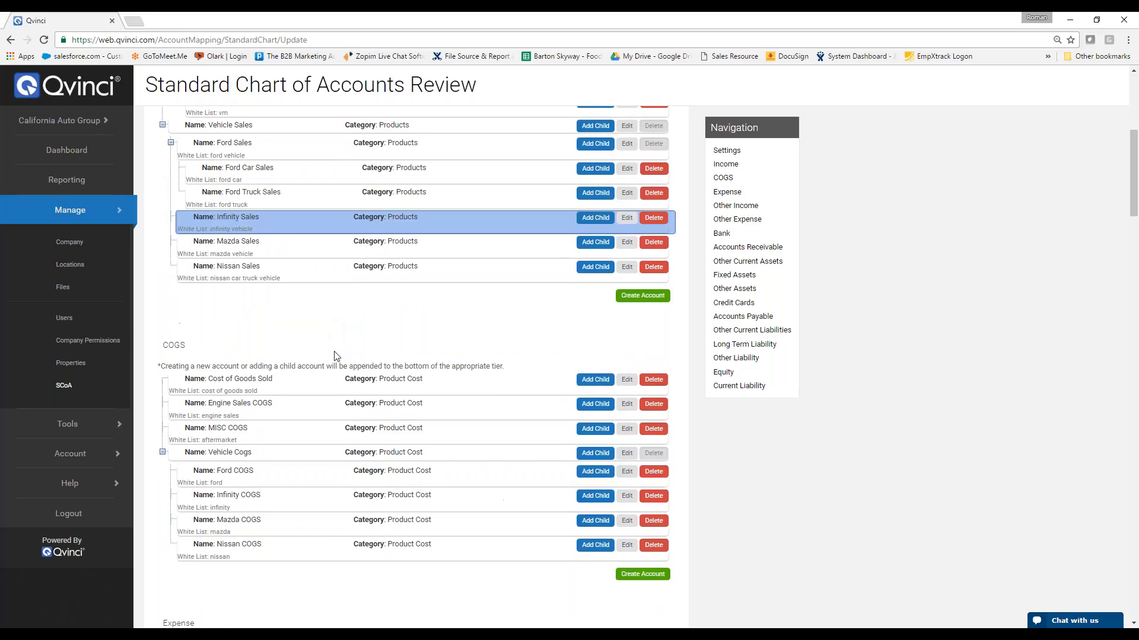
# Go to Map to SCoA and set the standard account type to Bank.
pyautogui.click(49, 425)
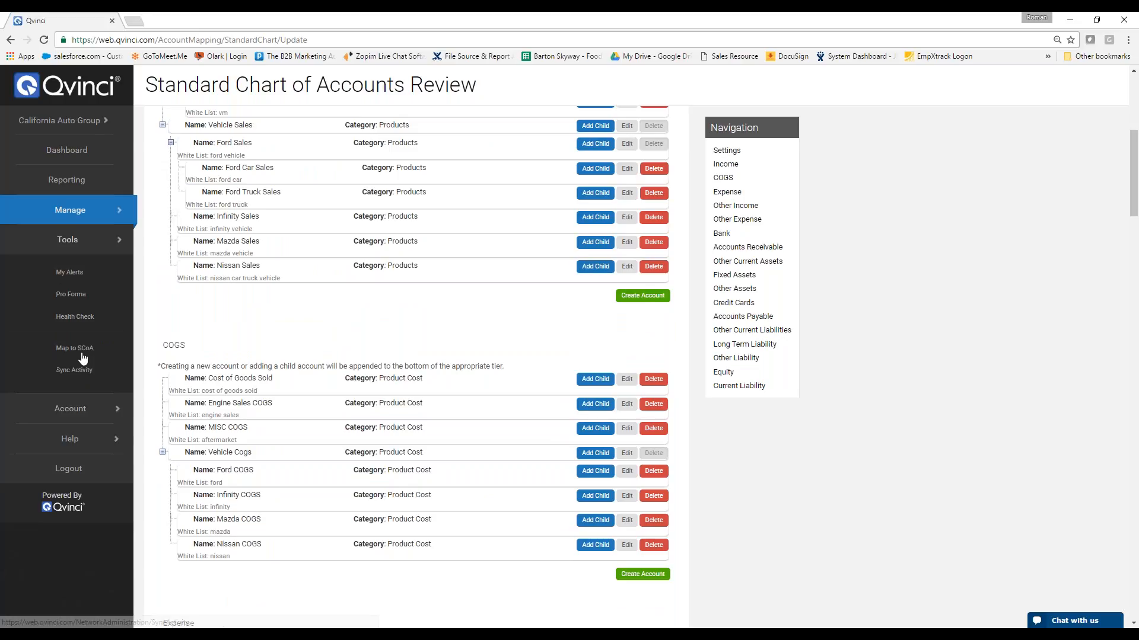
pyautogui.click(76, 350)
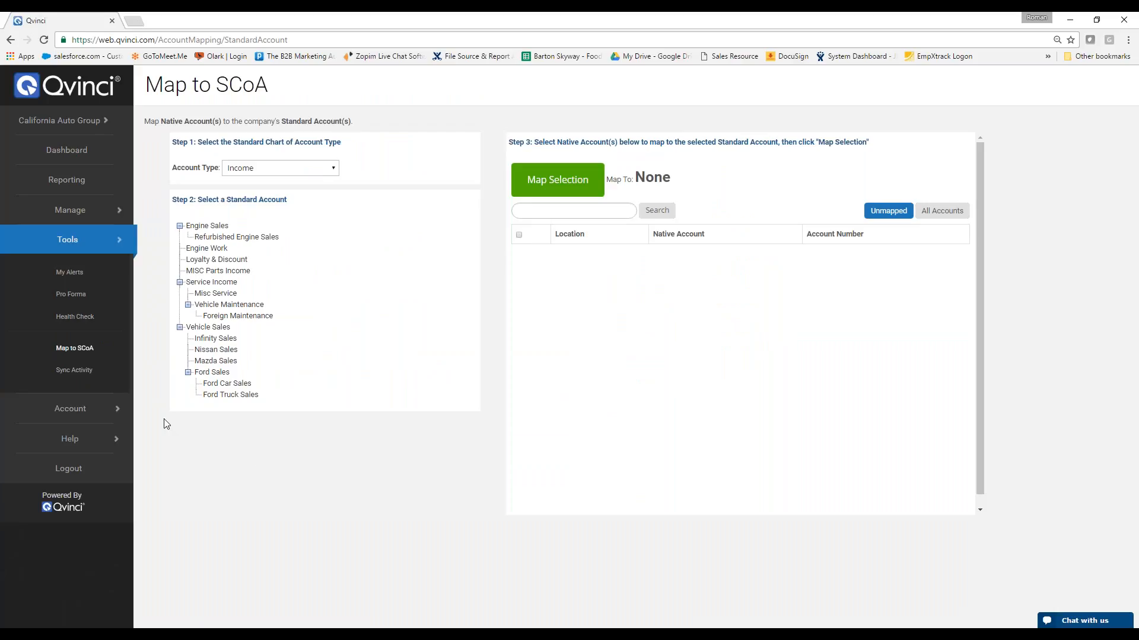
pyautogui.click(243, 261)
pyautogui.click(335, 172)
pyautogui.click(293, 239)
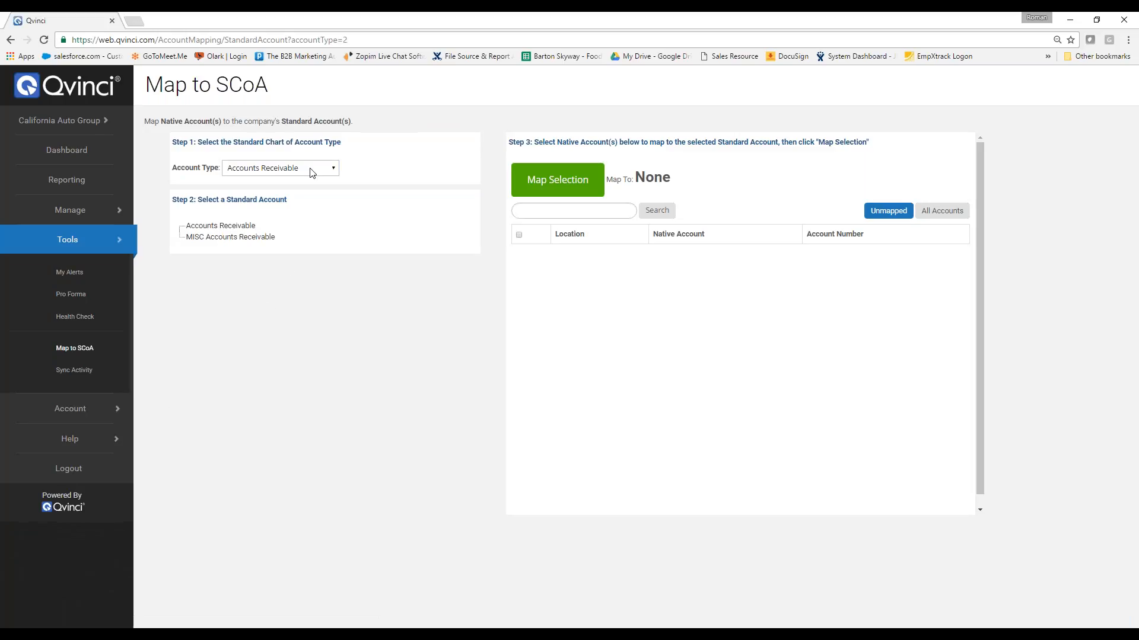
pyautogui.click(313, 171)
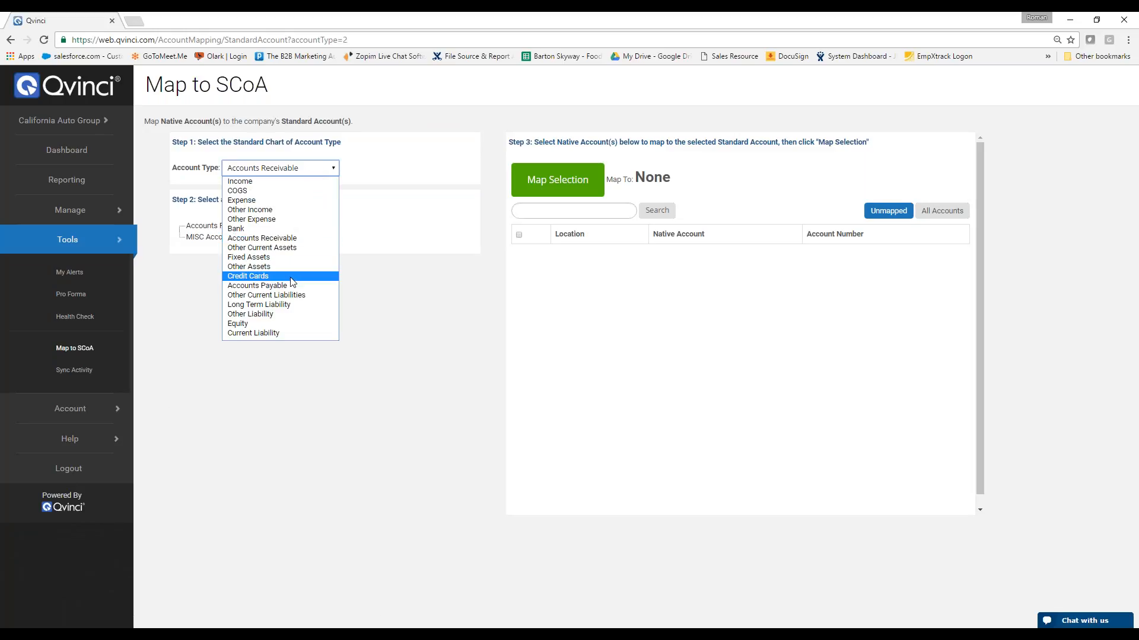
pyautogui.click(287, 229)
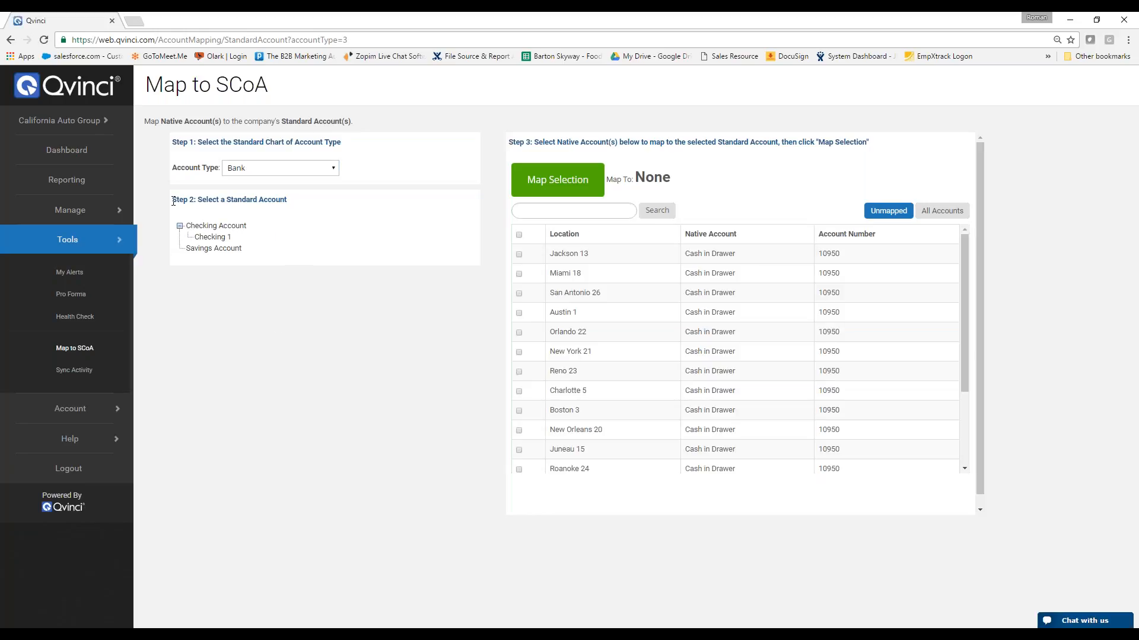
# Select all unmapped native bank accounts and choose Checking 1 as the standard account to map them to.
pyautogui.click(208, 227)
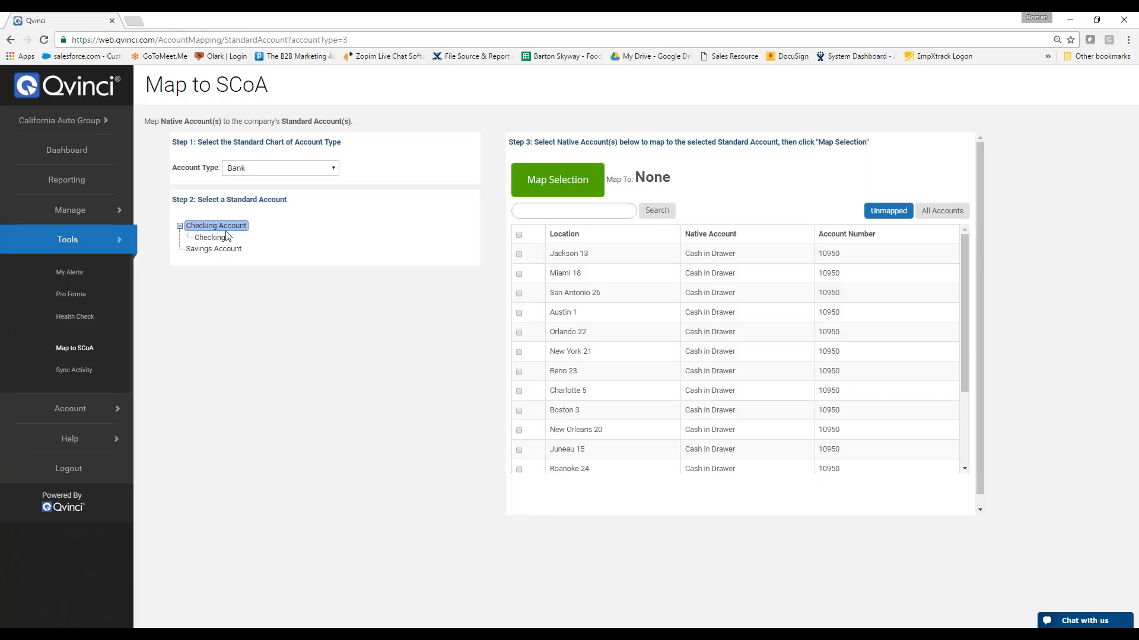
pyautogui.click(227, 236)
pyautogui.click(224, 229)
pyautogui.click(221, 249)
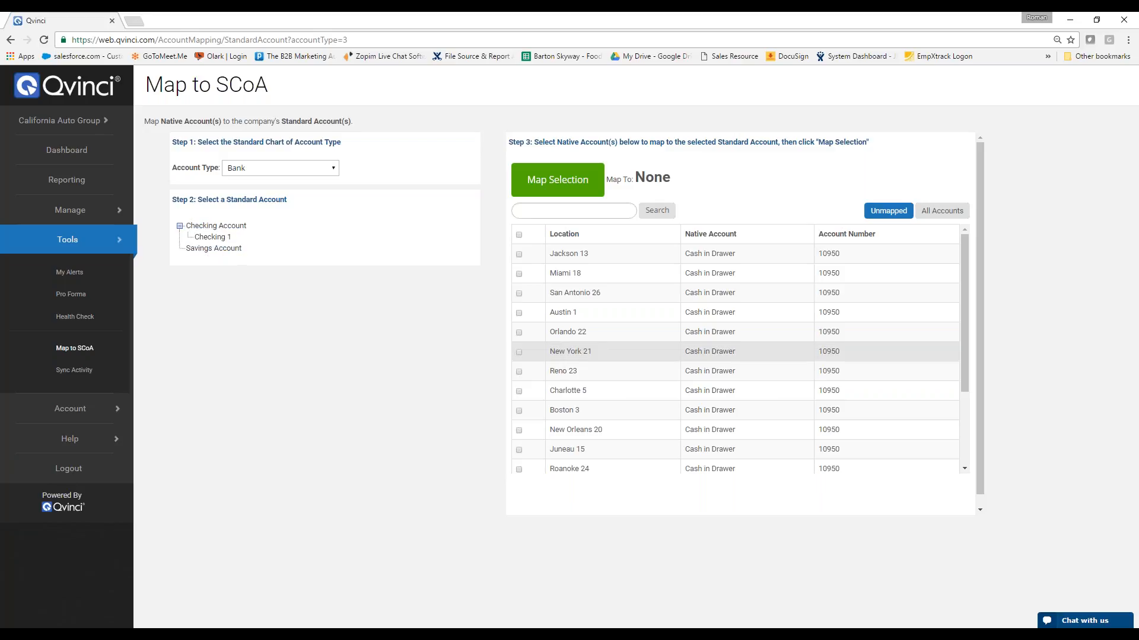
pyautogui.click(518, 234)
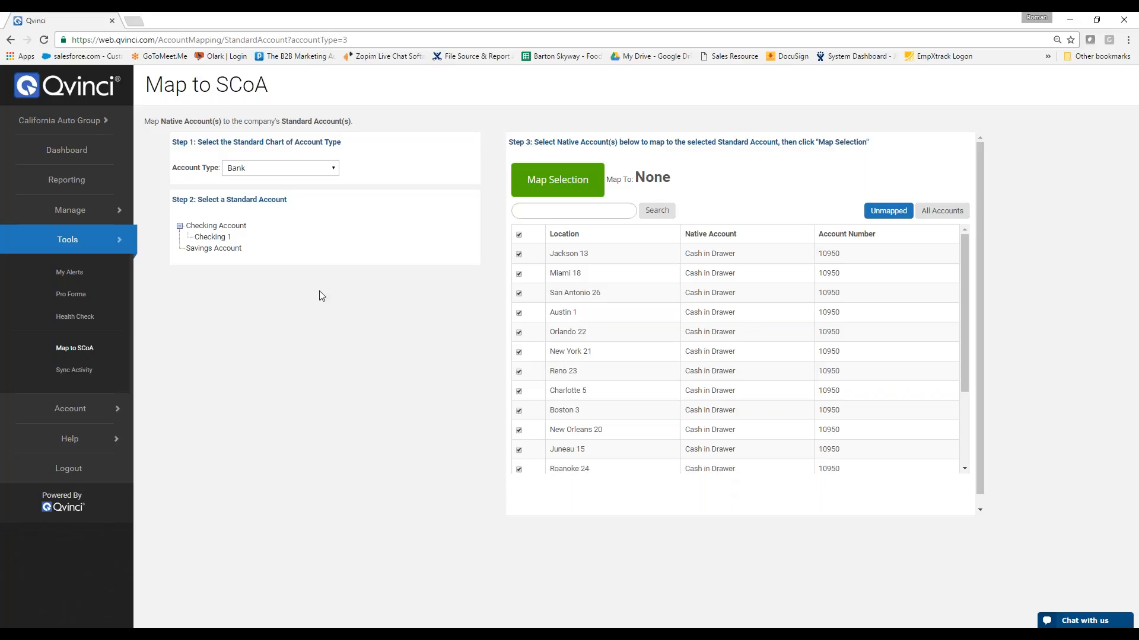
pyautogui.click(225, 238)
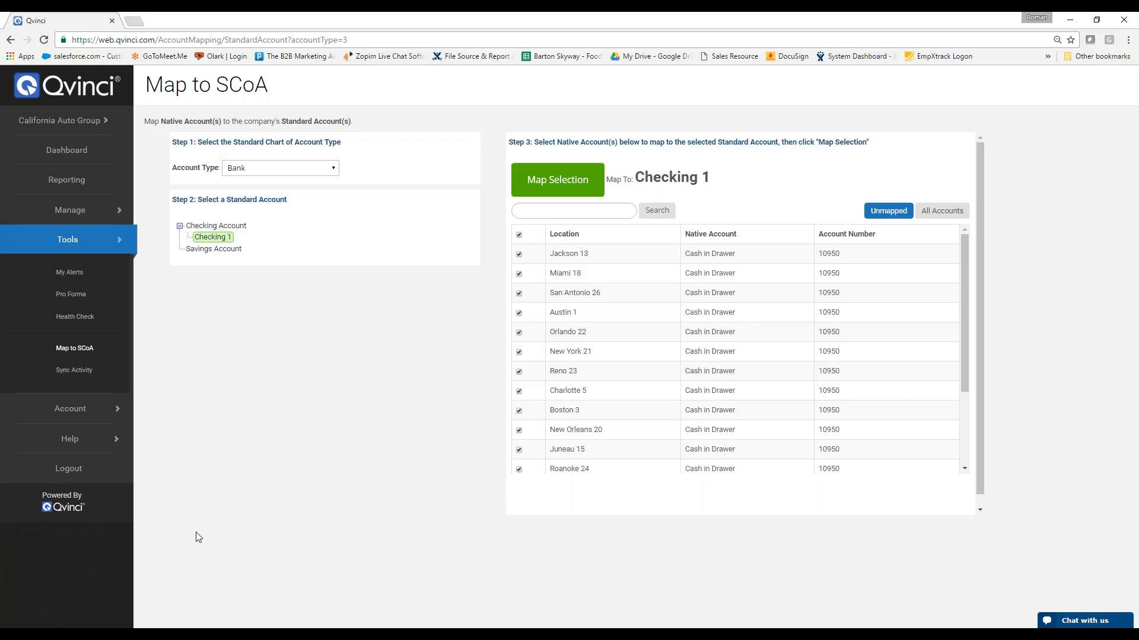